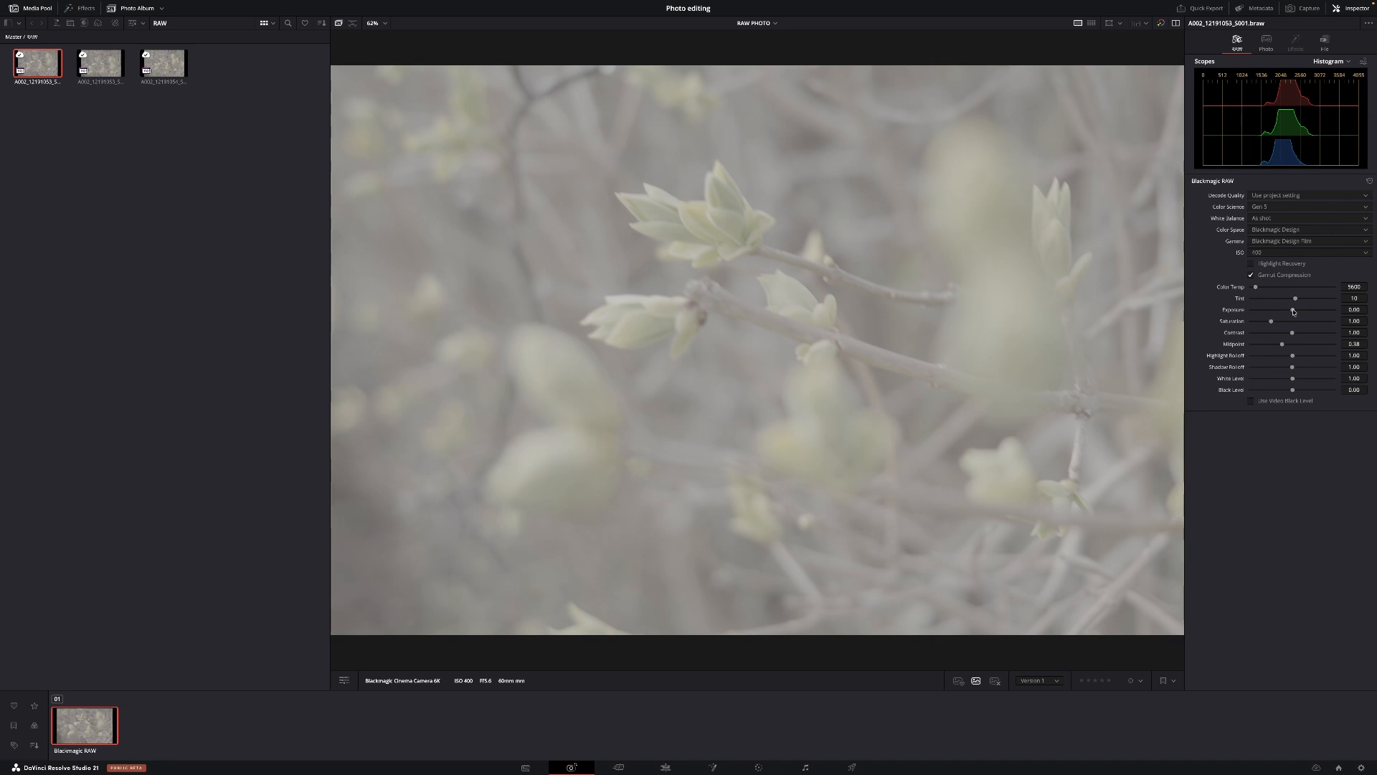
- Adjust the RAW photo to exposure -1.37, saturation 1.57, contrast 1.11, midpoint 0.34, white level 1.11 and black level -0.10
{"action": "left_click_drag", "start_coordinate": [1293, 311], "coordinate": [1279, 346]}
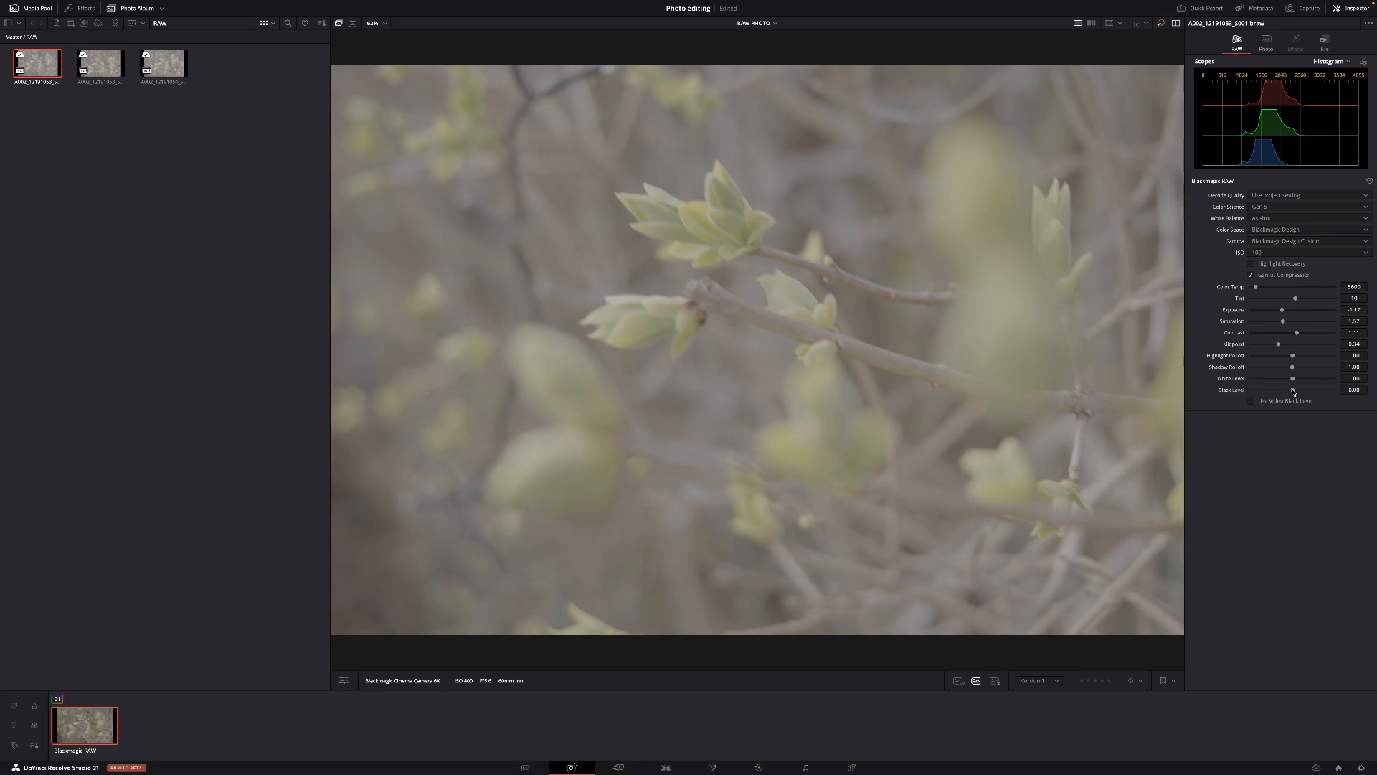
{"action": "left_click_drag", "start_coordinate": [1294, 391], "coordinate": [1297, 379]}
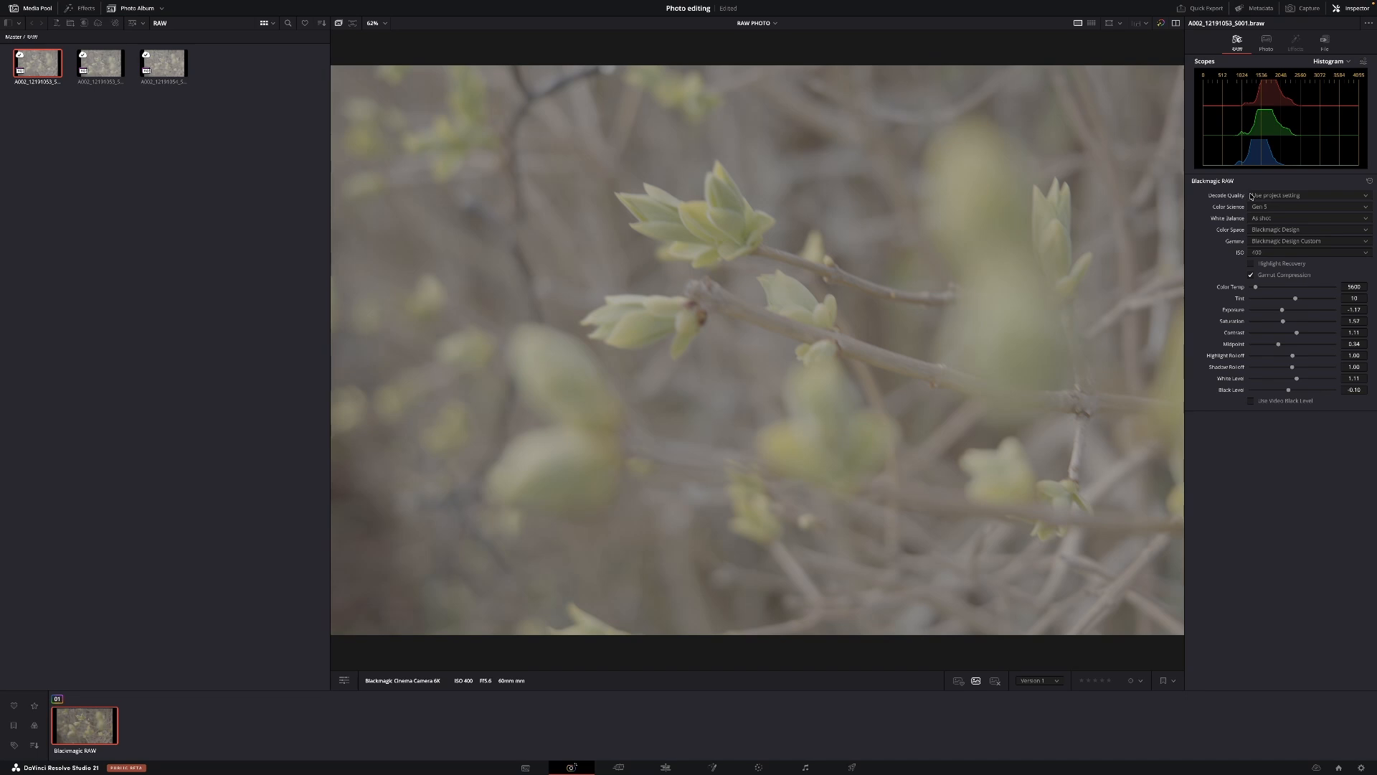
- Try scaling the photo down and shifting its horizontal position with the source transform, resetting both values
{"action": "left_click", "coordinate": [1268, 44]}
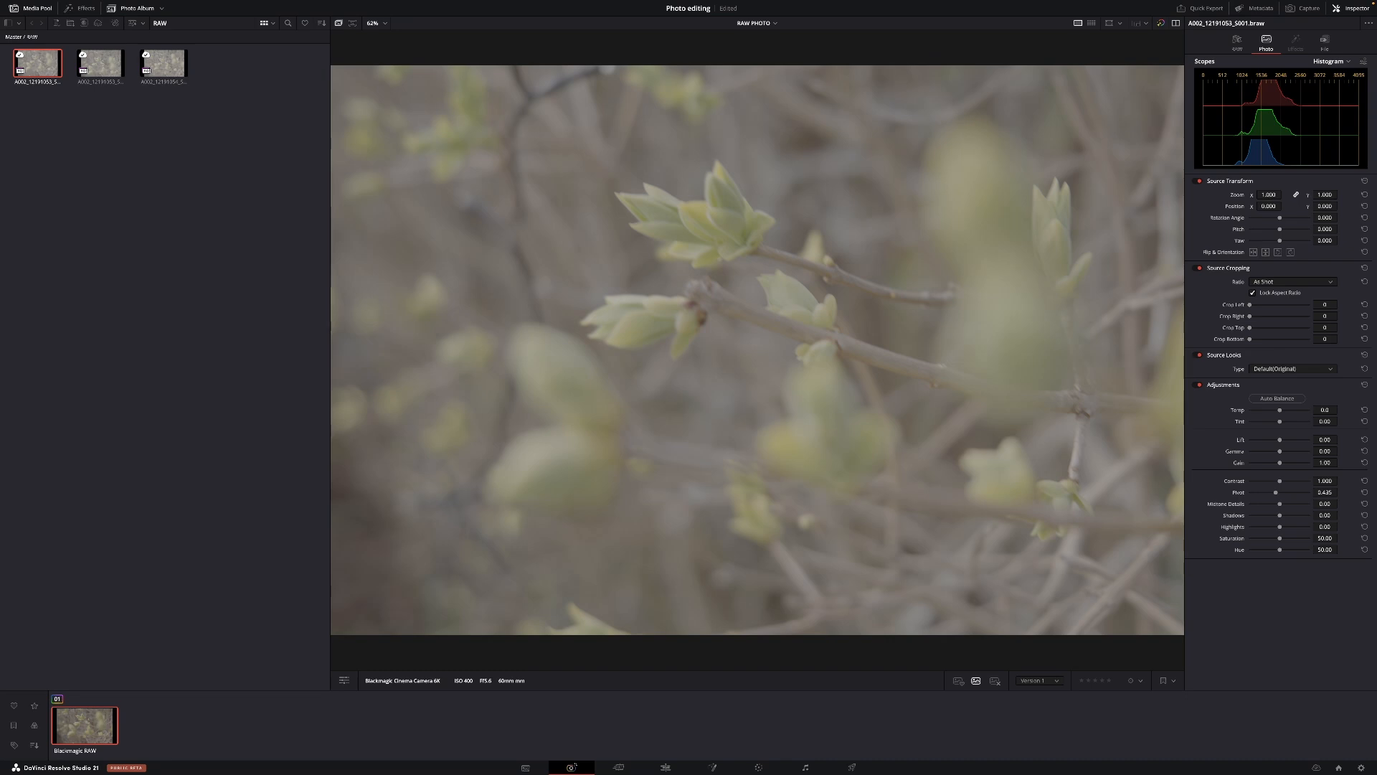
{"action": "mouse_move", "coordinate": [1270, 195]}
{"action": "left_mouse_down"}
{"action": "mouse_move", "coordinate": [1284, 194]}
{"action": "mouse_move", "coordinate": [1270, 195]}
{"action": "left_mouse_up"}
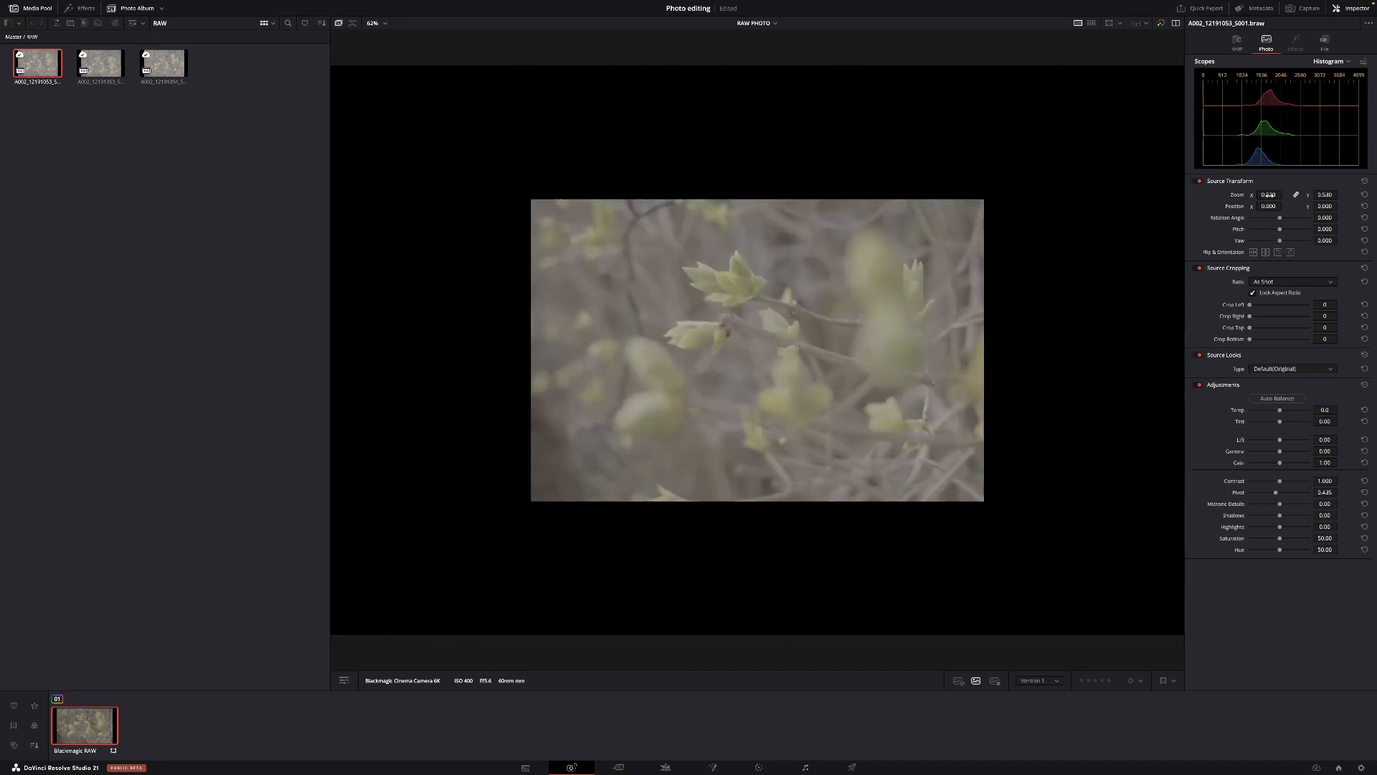
{"action": "double_click", "coordinate": [1234, 195]}
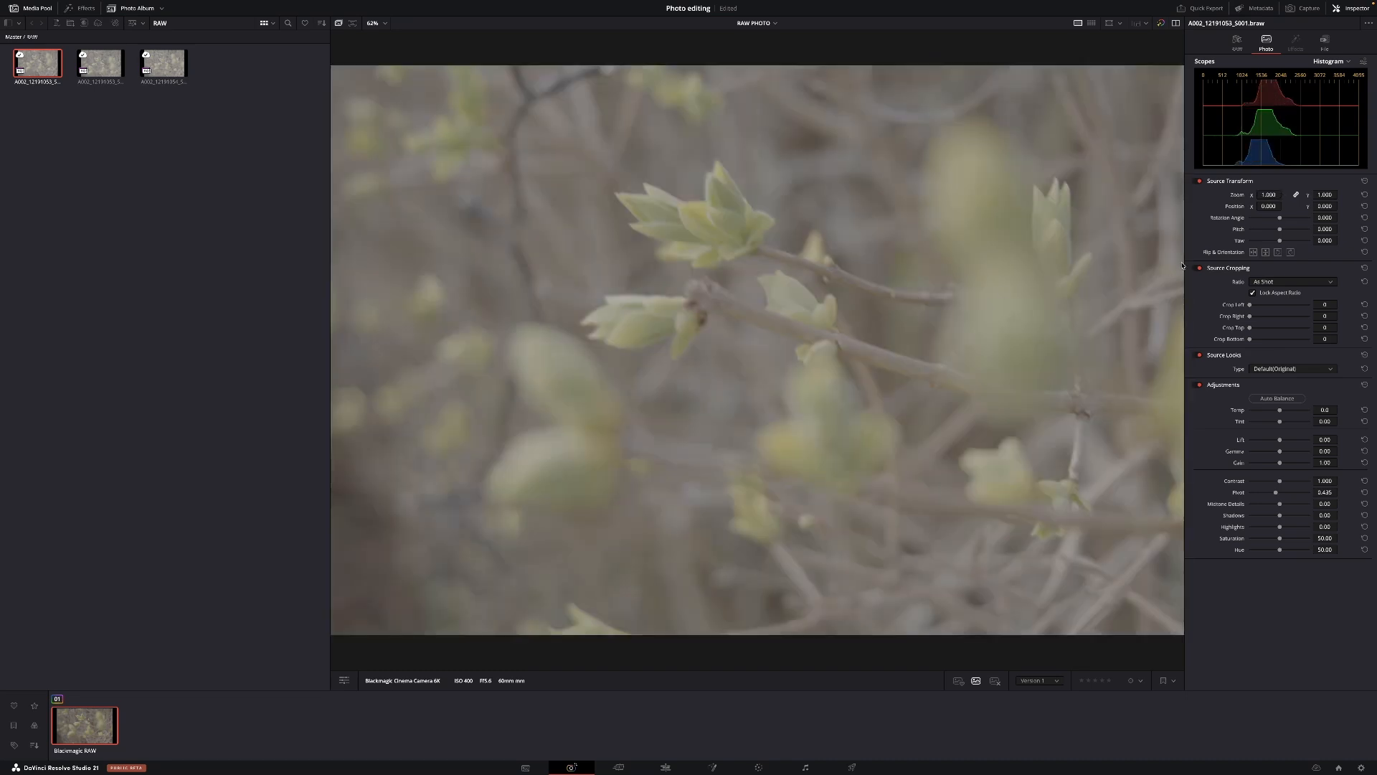
{"action": "left_click_drag", "start_coordinate": [1266, 206], "coordinate": [1284, 206]}
{"action": "double_click", "coordinate": [1234, 205]}
- Try cropping the photo from its left and right edges with the aspect ratio locked, resetting both crops
{"action": "mouse_move", "coordinate": [1250, 304]}
{"action": "left_mouse_down"}
{"action": "mouse_move", "coordinate": [1264, 310]}
{"action": "mouse_move", "coordinate": [1251, 319]}
{"action": "left_mouse_up"}
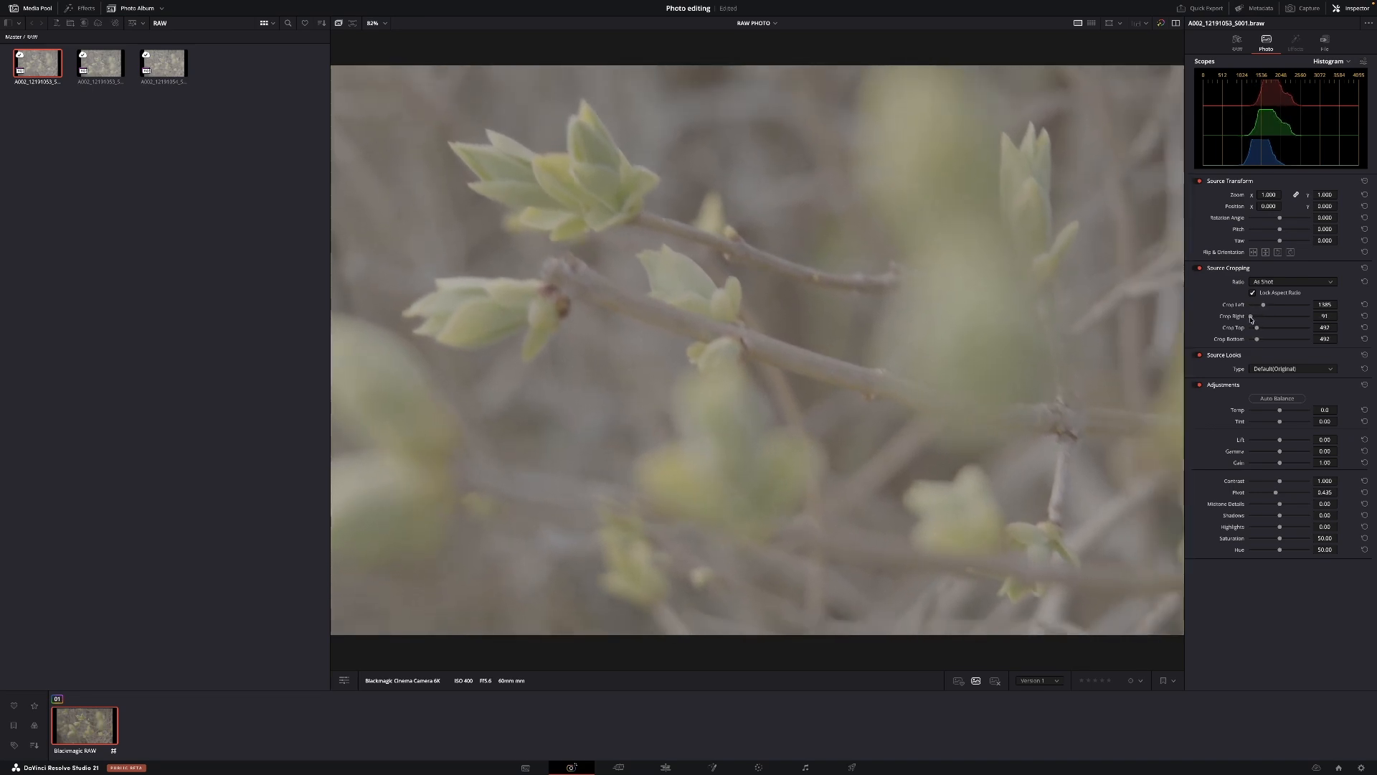
{"action": "double_click", "coordinate": [1237, 318]}
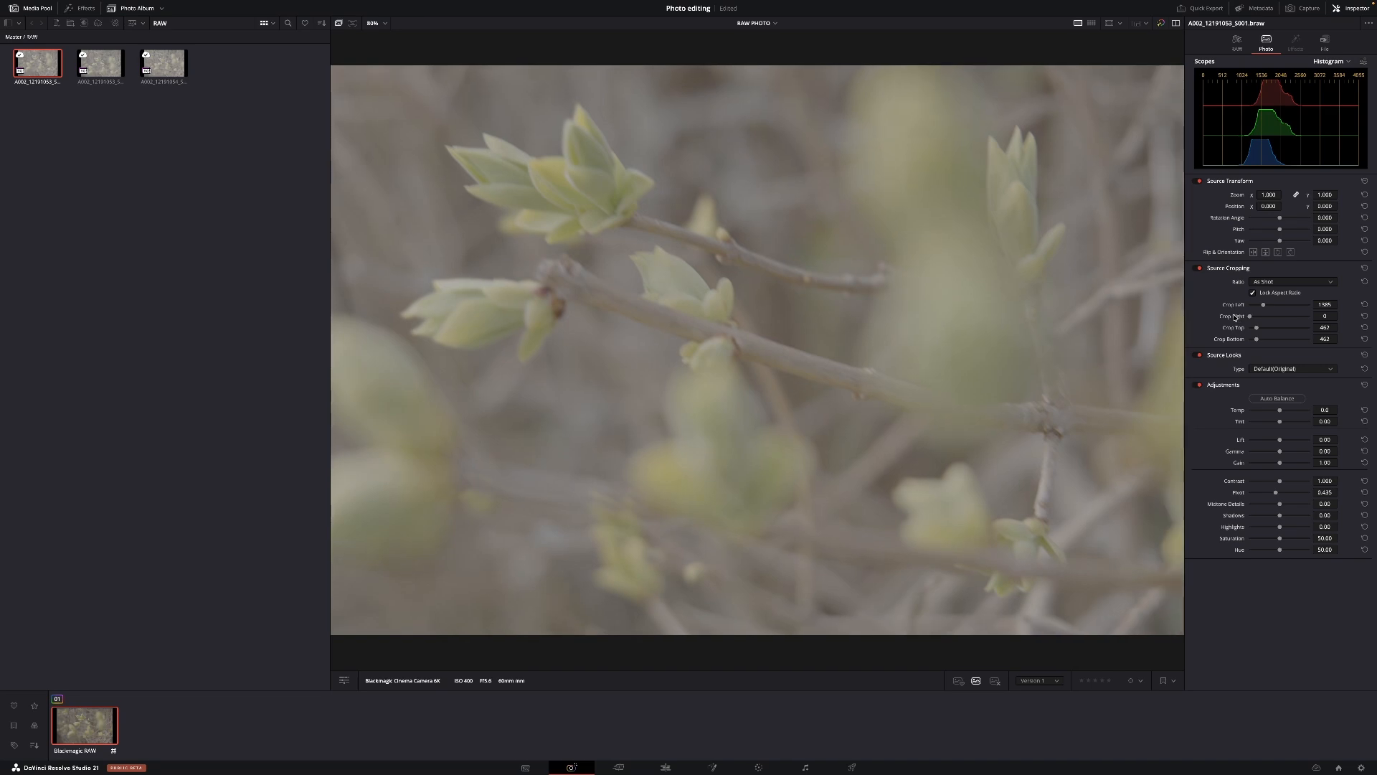
{"action": "double_click", "coordinate": [1238, 307]}
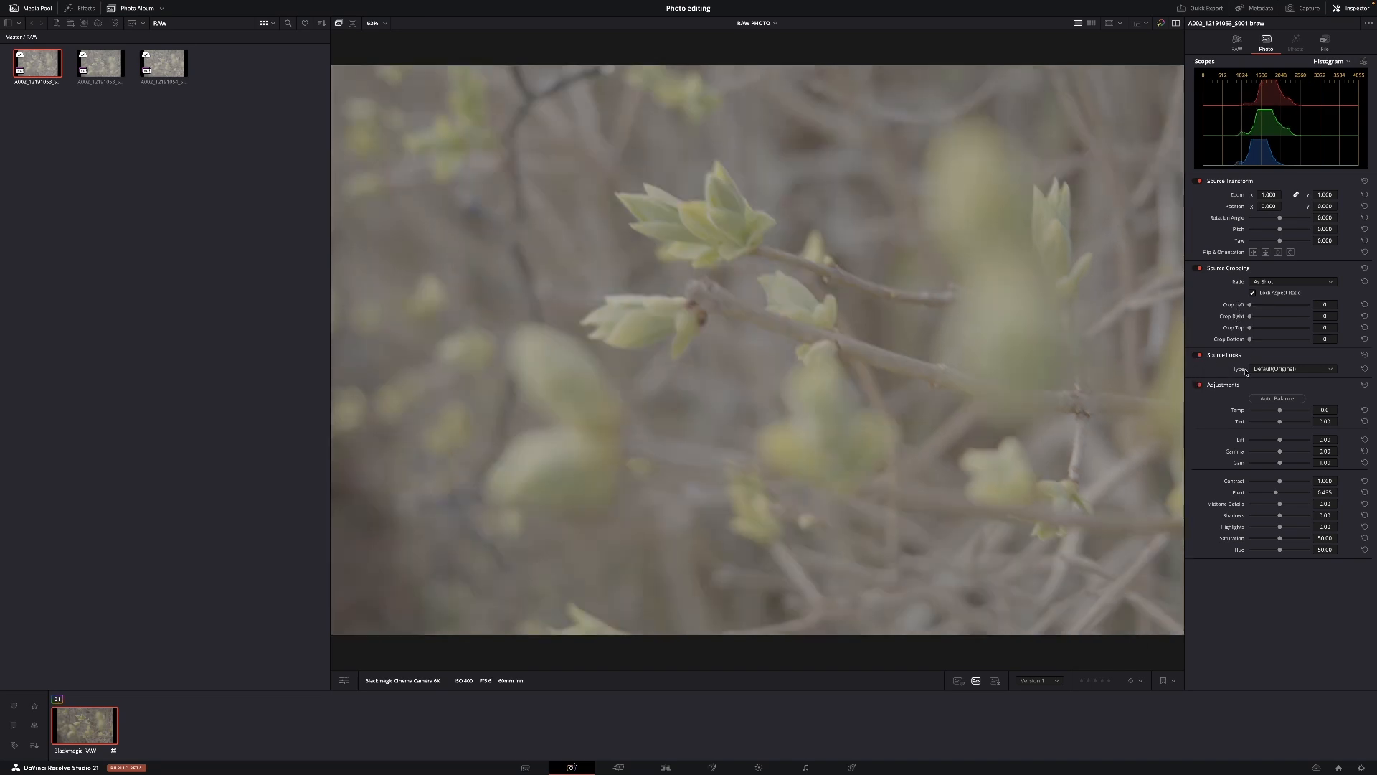
- Try the Rose source look on the photo and restore Default(Original)
{"action": "left_click", "coordinate": [1260, 369]}
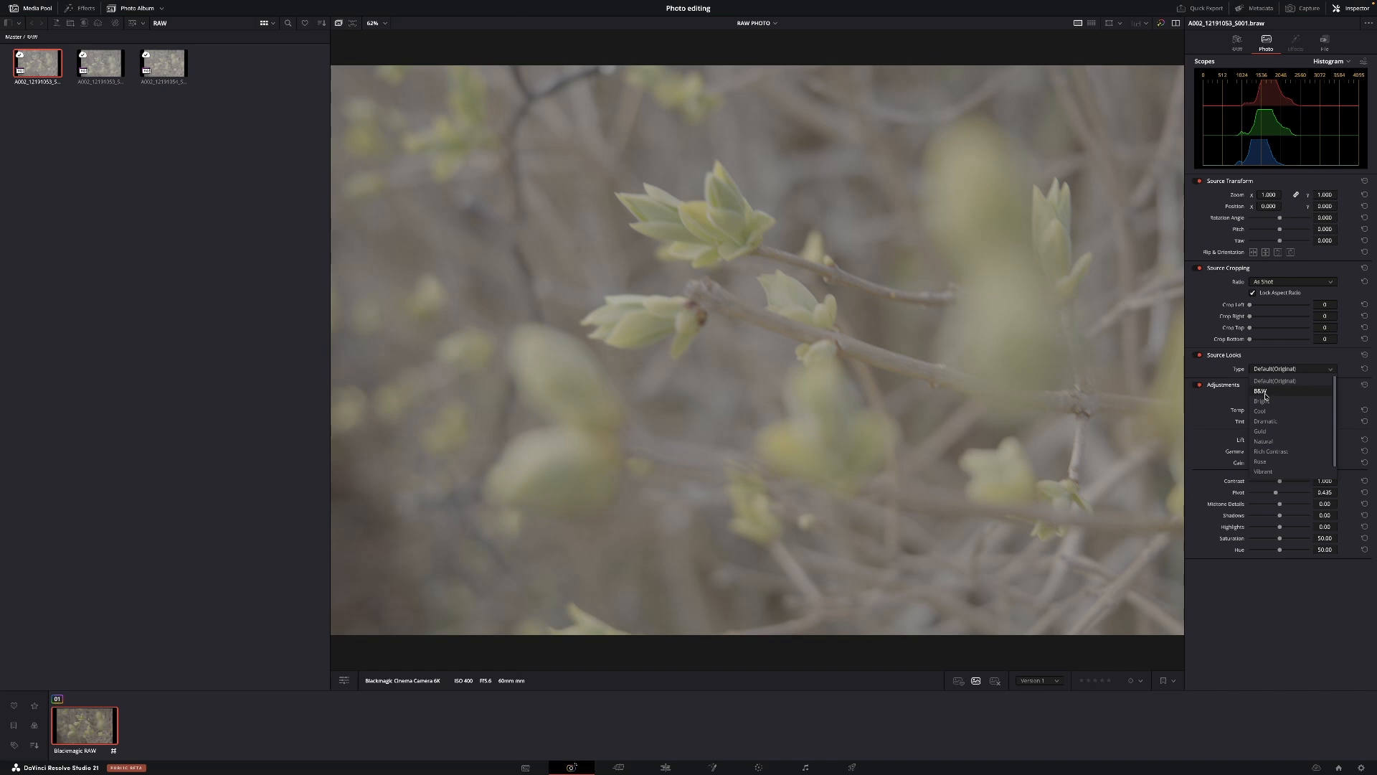
{"action": "left_click", "coordinate": [1262, 461]}
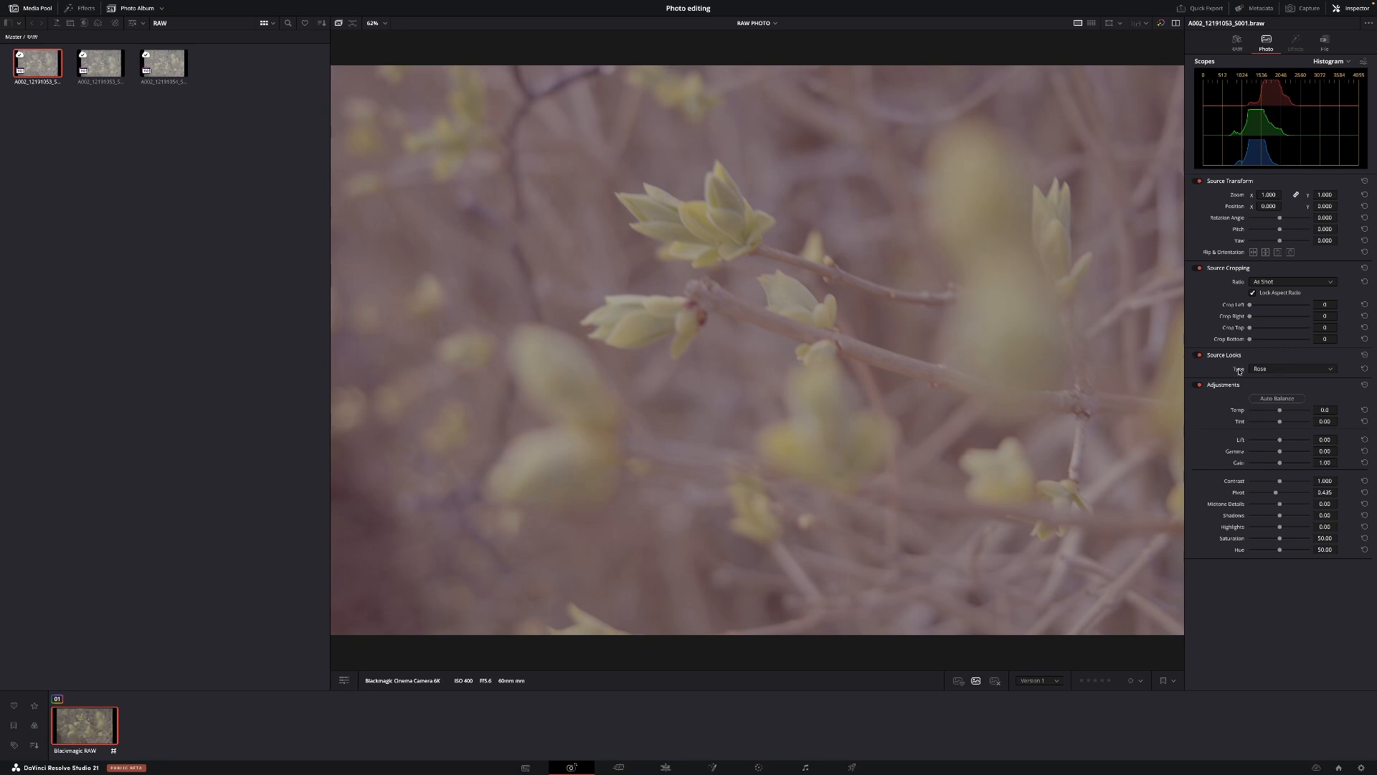
{"action": "left_click", "coordinate": [1288, 371]}
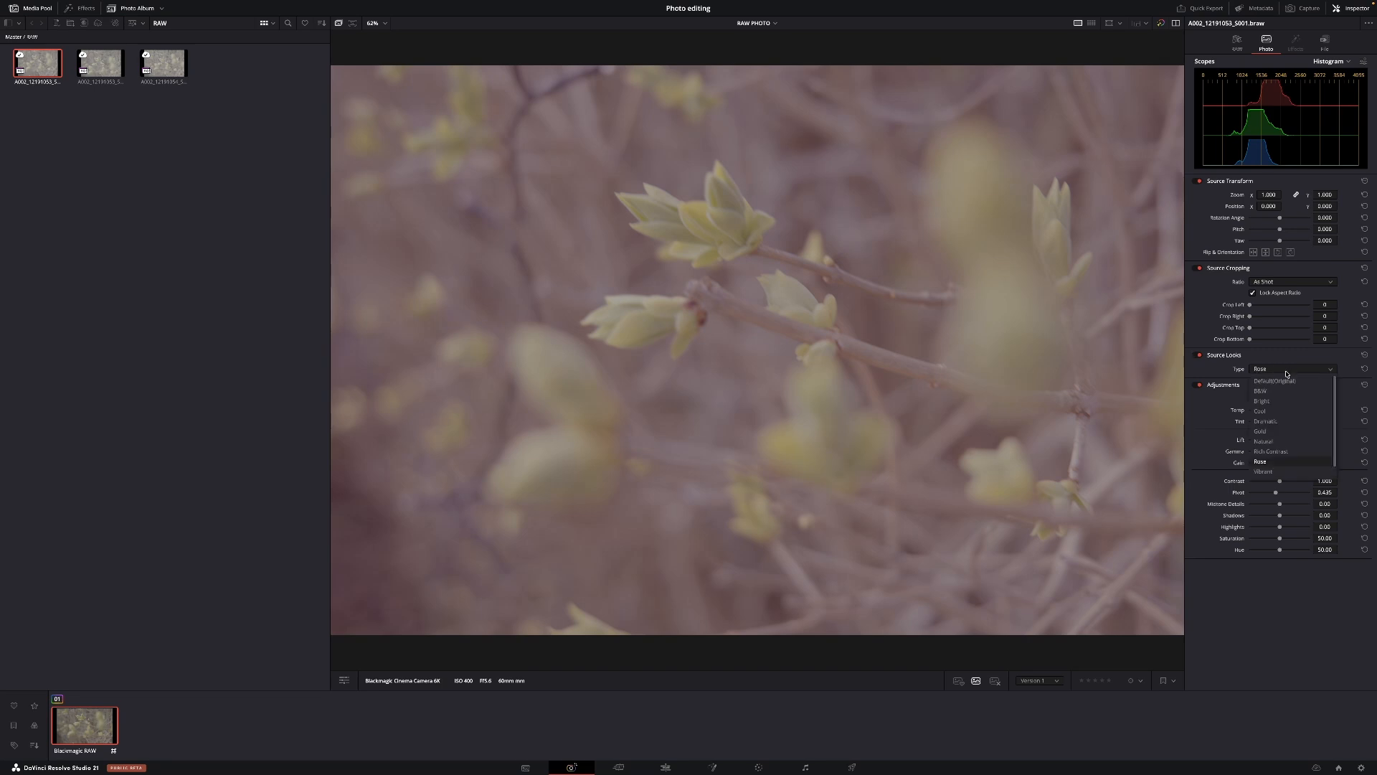
{"action": "left_click", "coordinate": [1291, 381]}
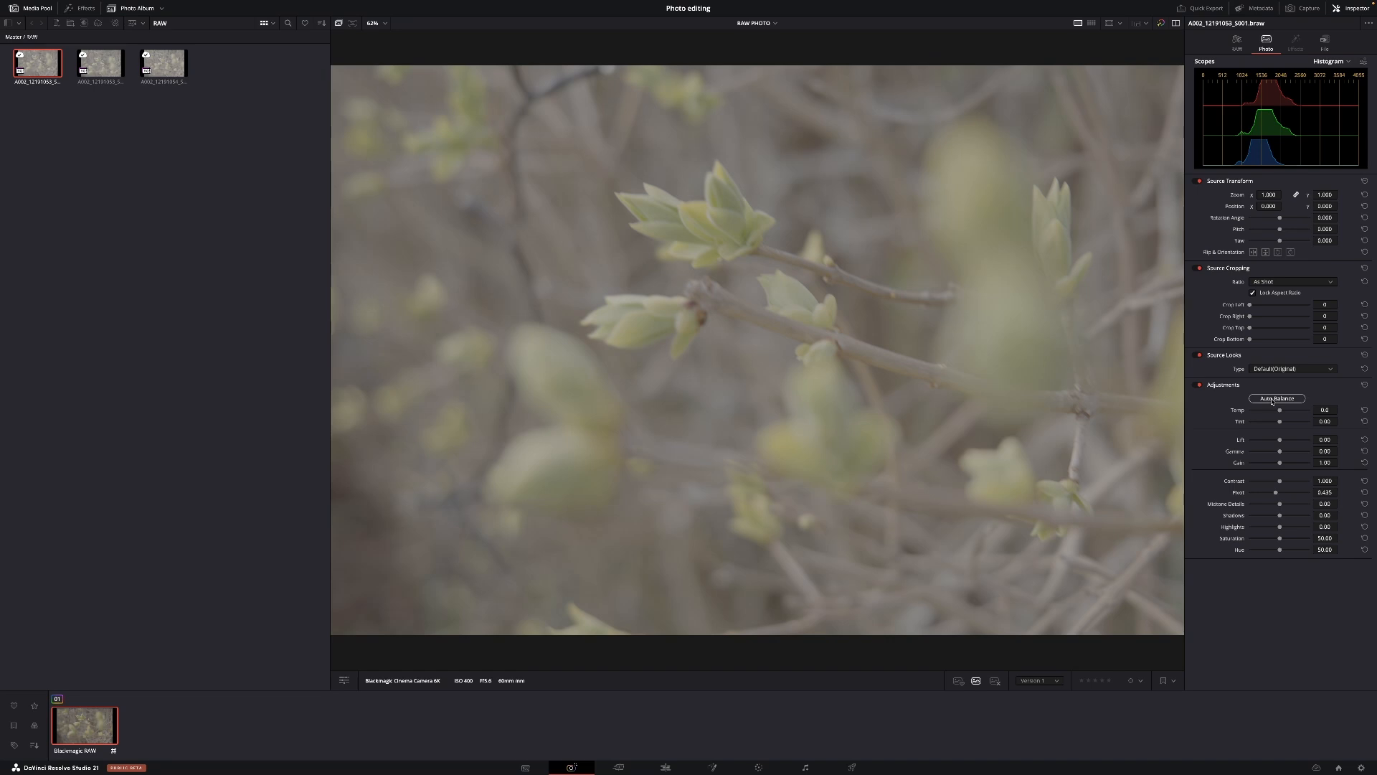
- Auto-balance the photo and compare it with the adjustments switched off and on
{"action": "left_click", "coordinate": [1275, 398]}
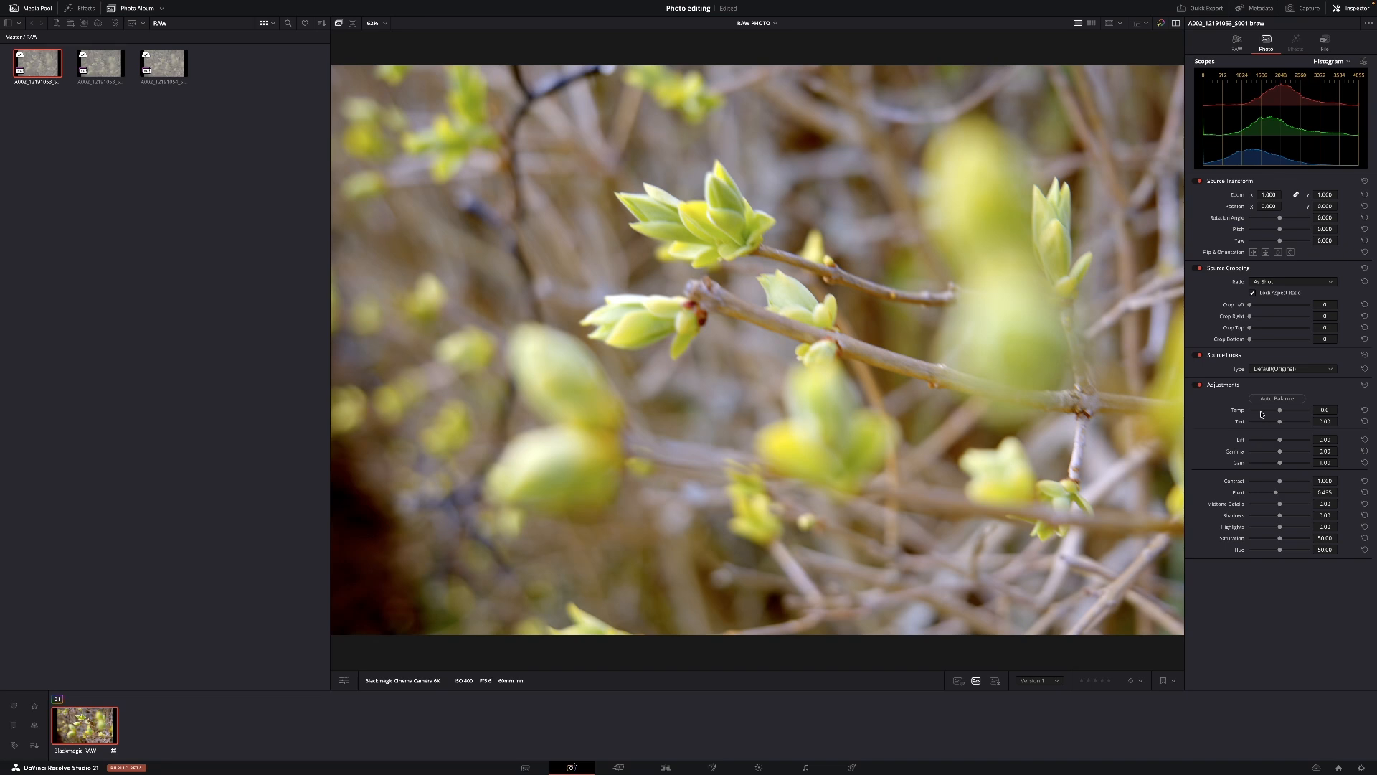
{"action": "left_click", "coordinate": [1200, 385]}
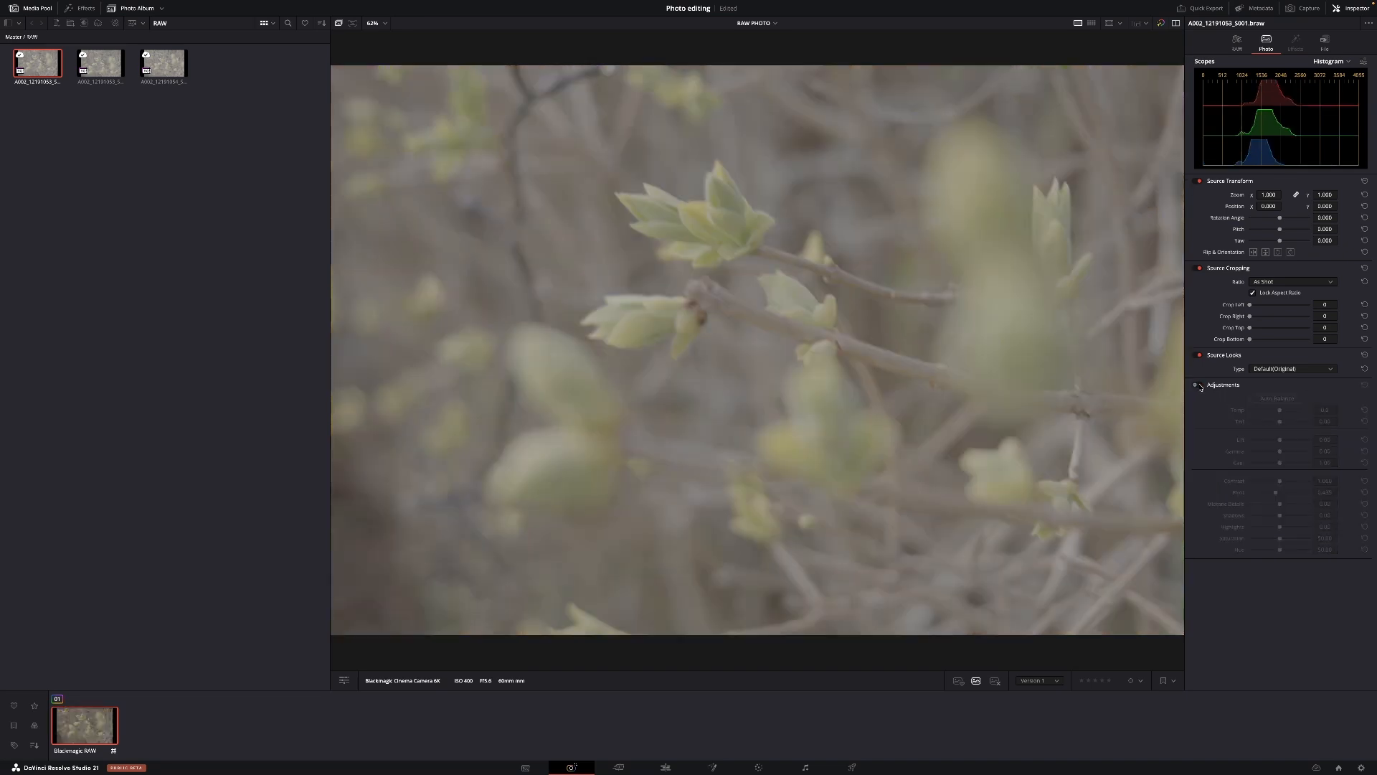
{"action": "left_click", "coordinate": [1200, 386]}
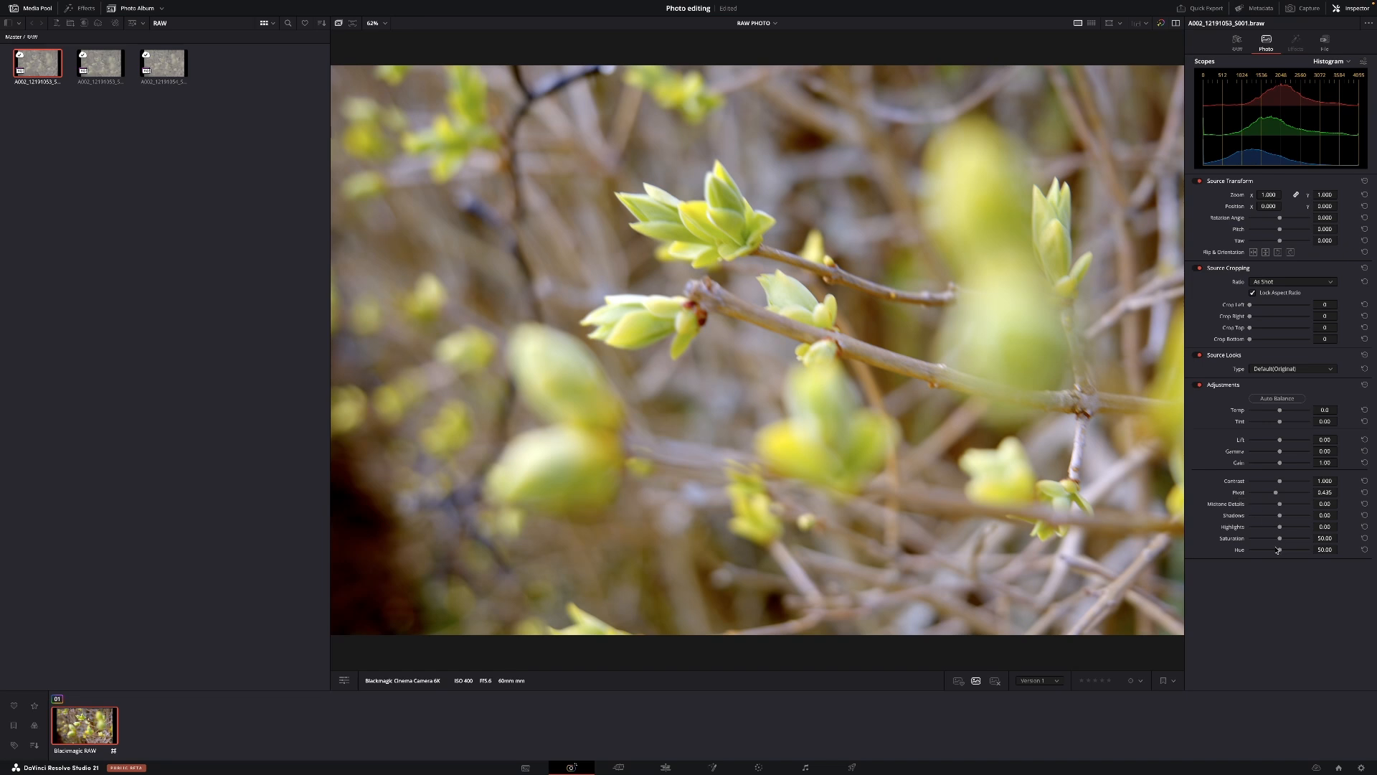
- Rate the photo two stars and give it the Orange color tag
{"action": "left_click", "coordinate": [1051, 685]}
{"action": "left_click", "coordinate": [1037, 692]}
{"action": "left_click", "coordinate": [1089, 681]}
{"action": "left_click", "coordinate": [1142, 681]}
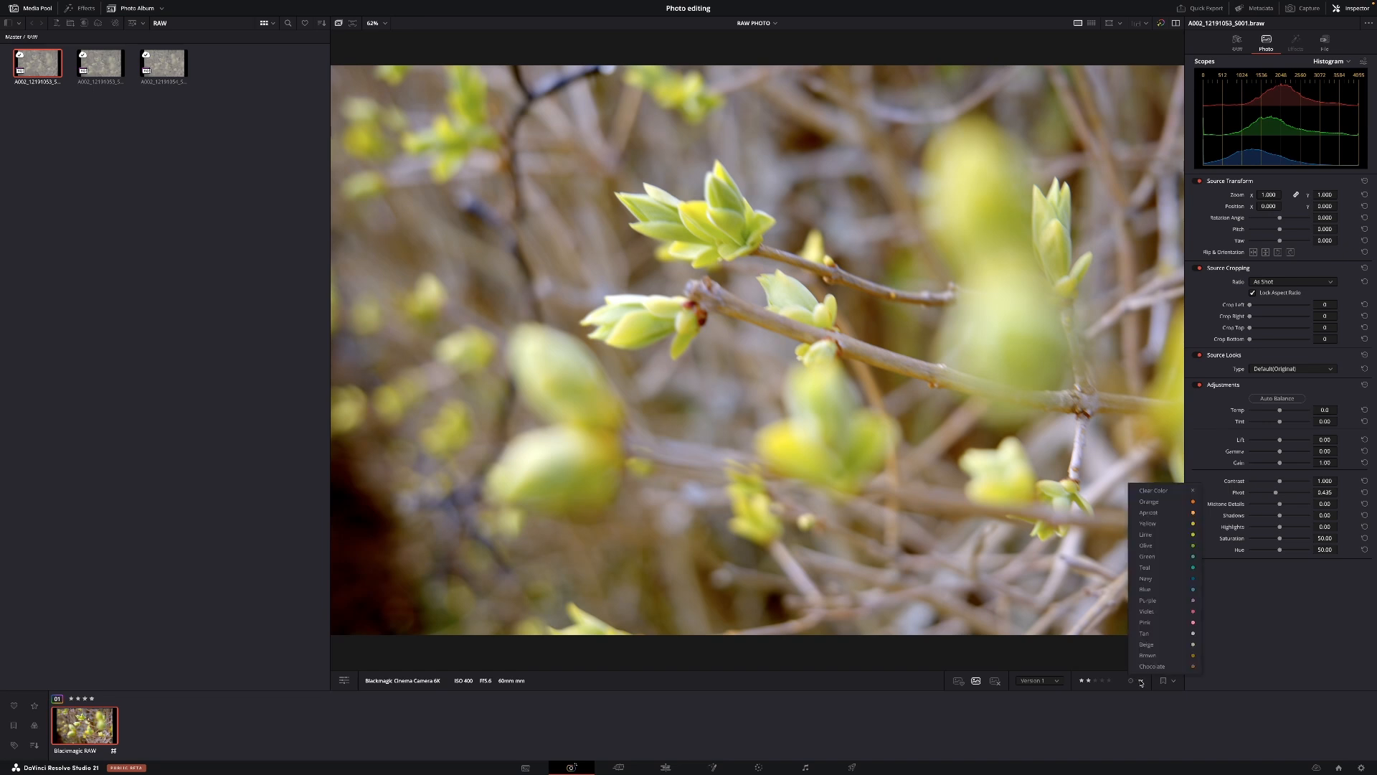
{"action": "left_click", "coordinate": [1147, 503]}
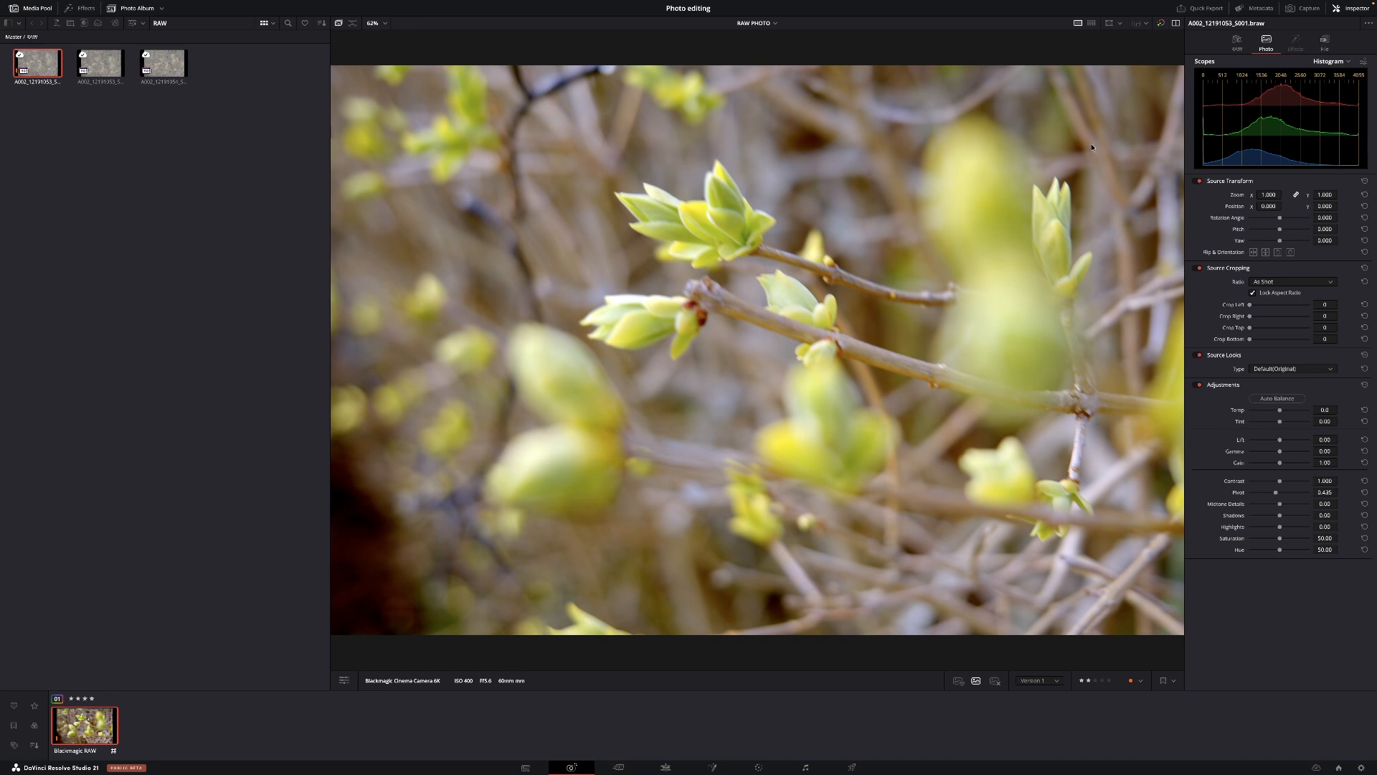
- Apply the Vignette effect to the photo with size 0.715, anamorphism 2.358 and softness 0.271
{"action": "left_click", "coordinate": [80, 8]}
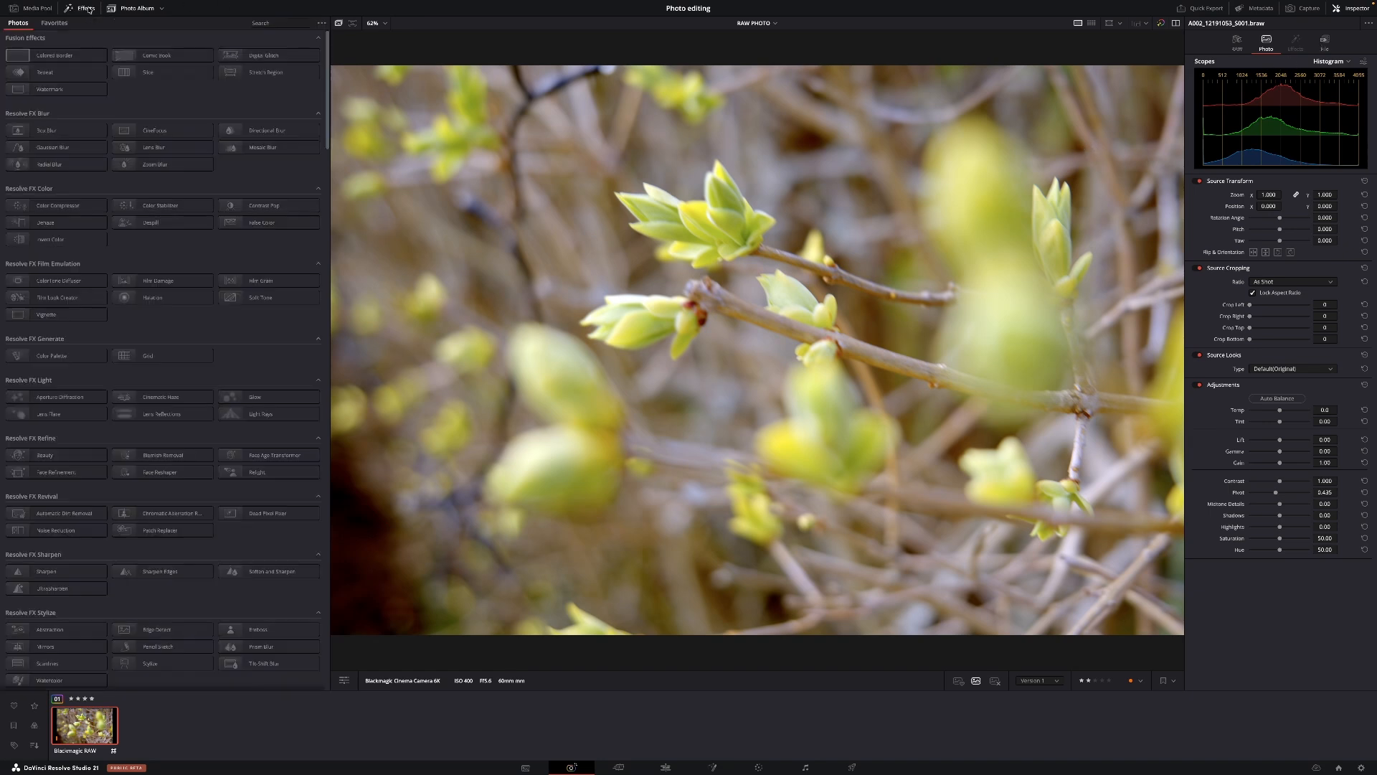
{"action": "left_click", "coordinate": [108, 150]}
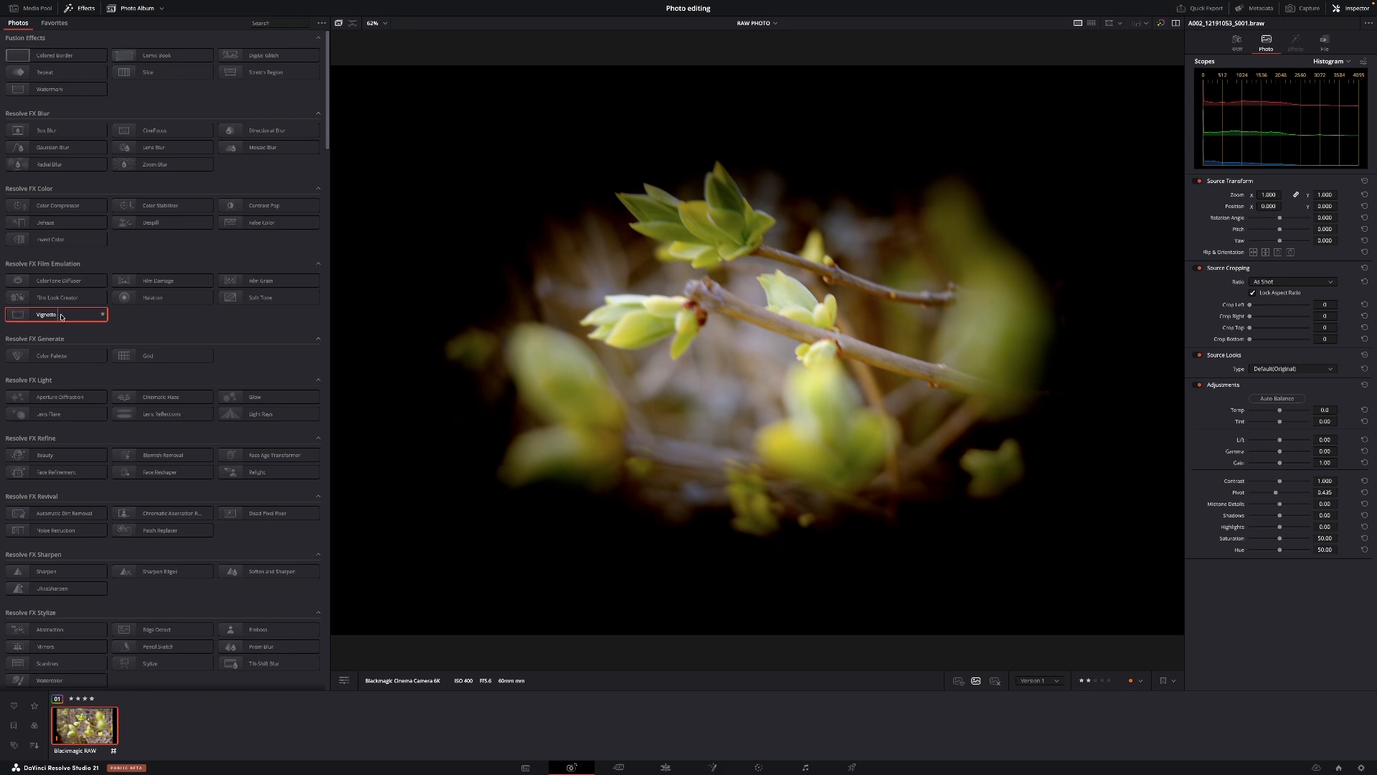
{"action": "left_click_drag", "start_coordinate": [58, 315], "coordinate": [470, 396]}
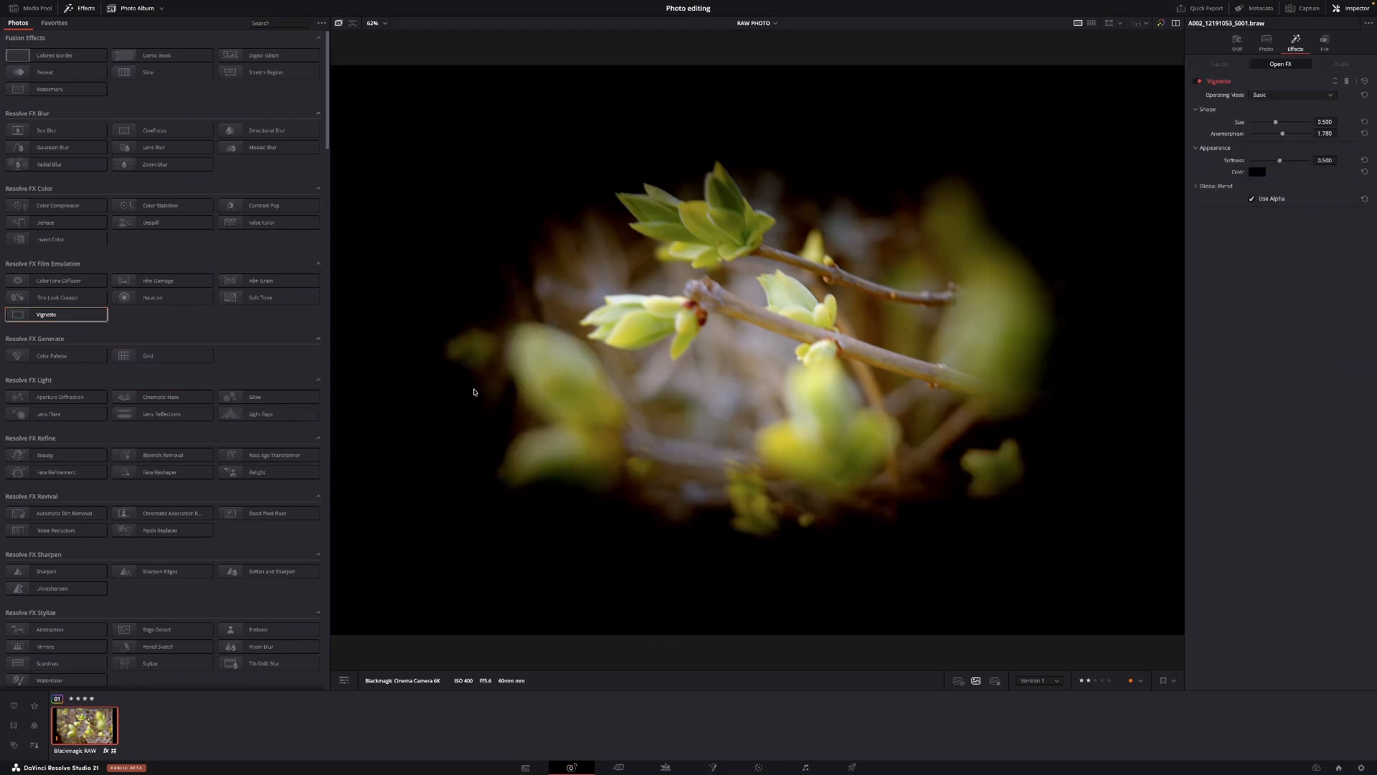
{"action": "left_click_drag", "start_coordinate": [1275, 122], "coordinate": [1267, 163]}
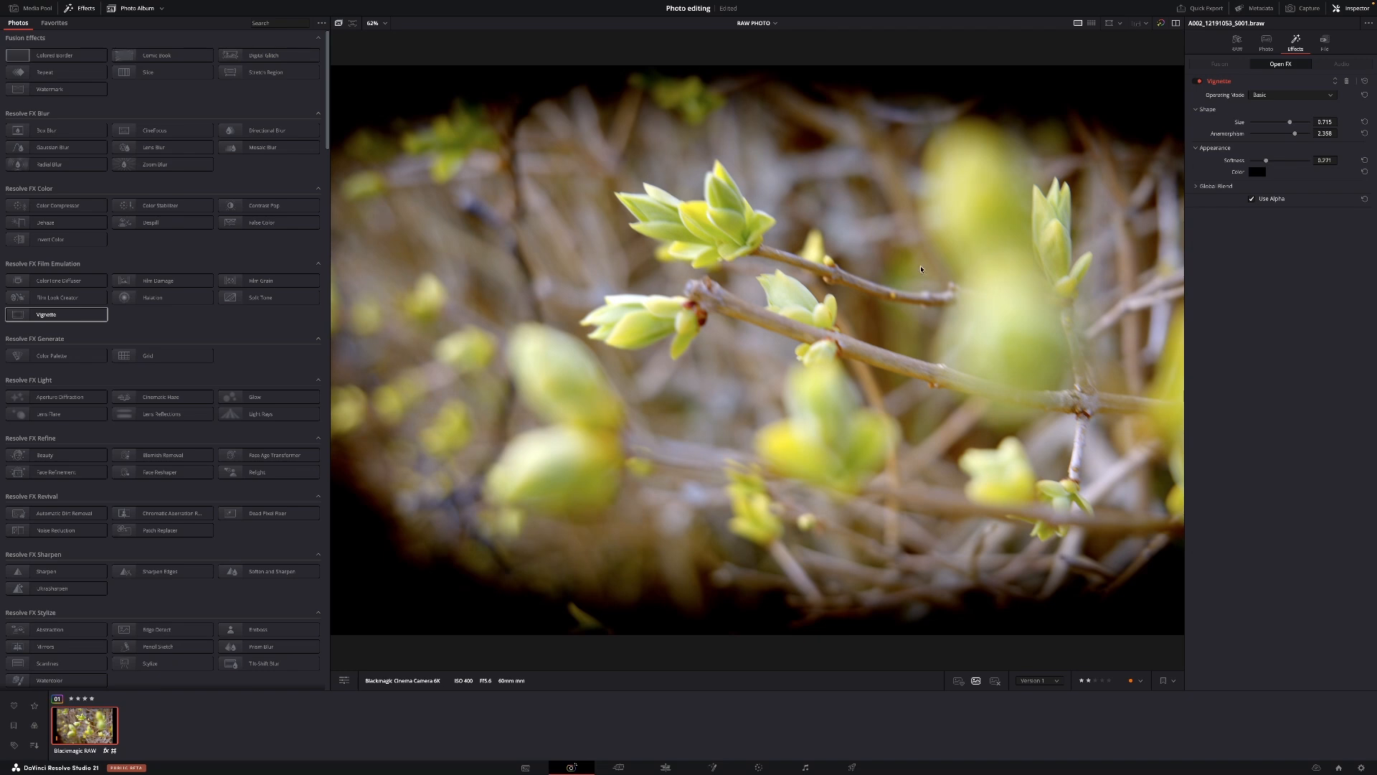
{"action": "scroll", "coordinate": [870, 320], "scroll_direction": "down", "scroll_amount": 2}
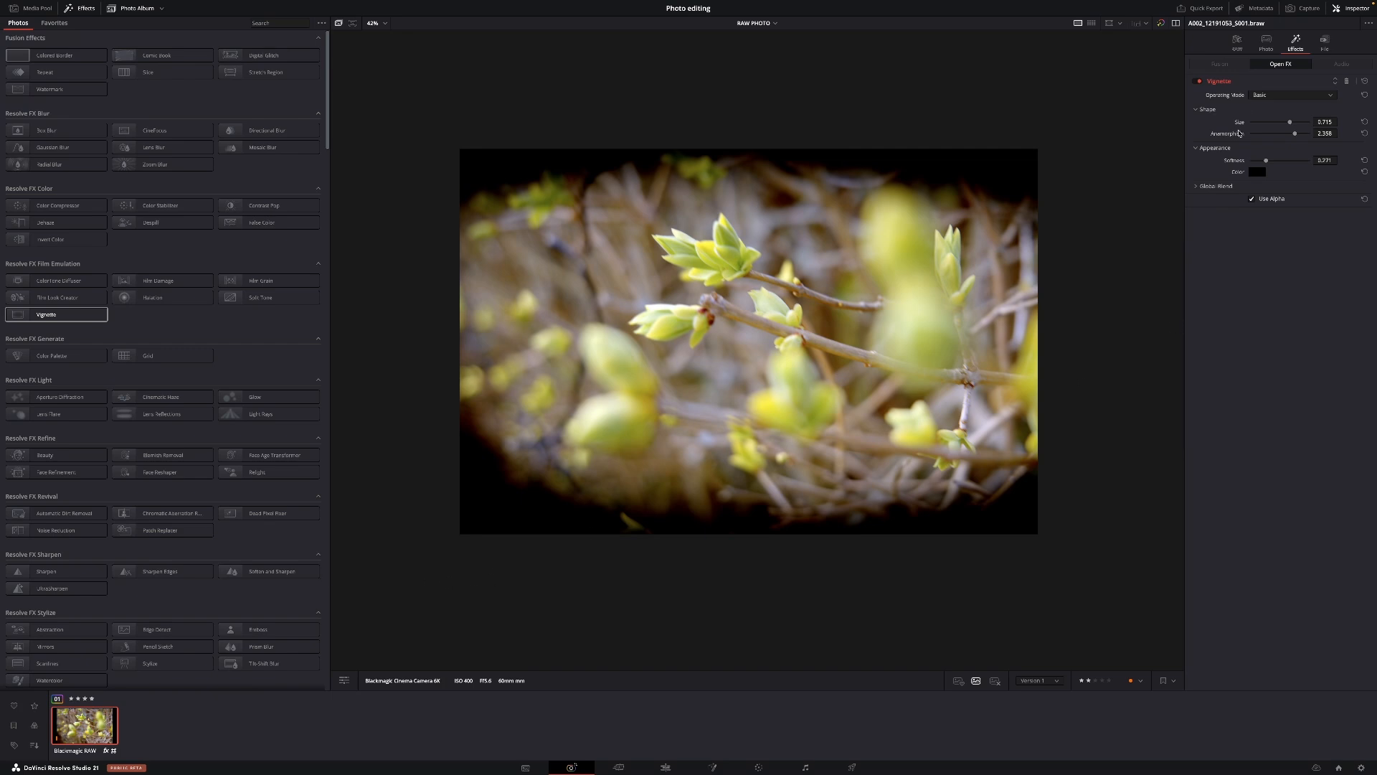
- Display the photo's scopes as Waveform and switch them to Parade
{"action": "left_click", "coordinate": [1266, 42]}
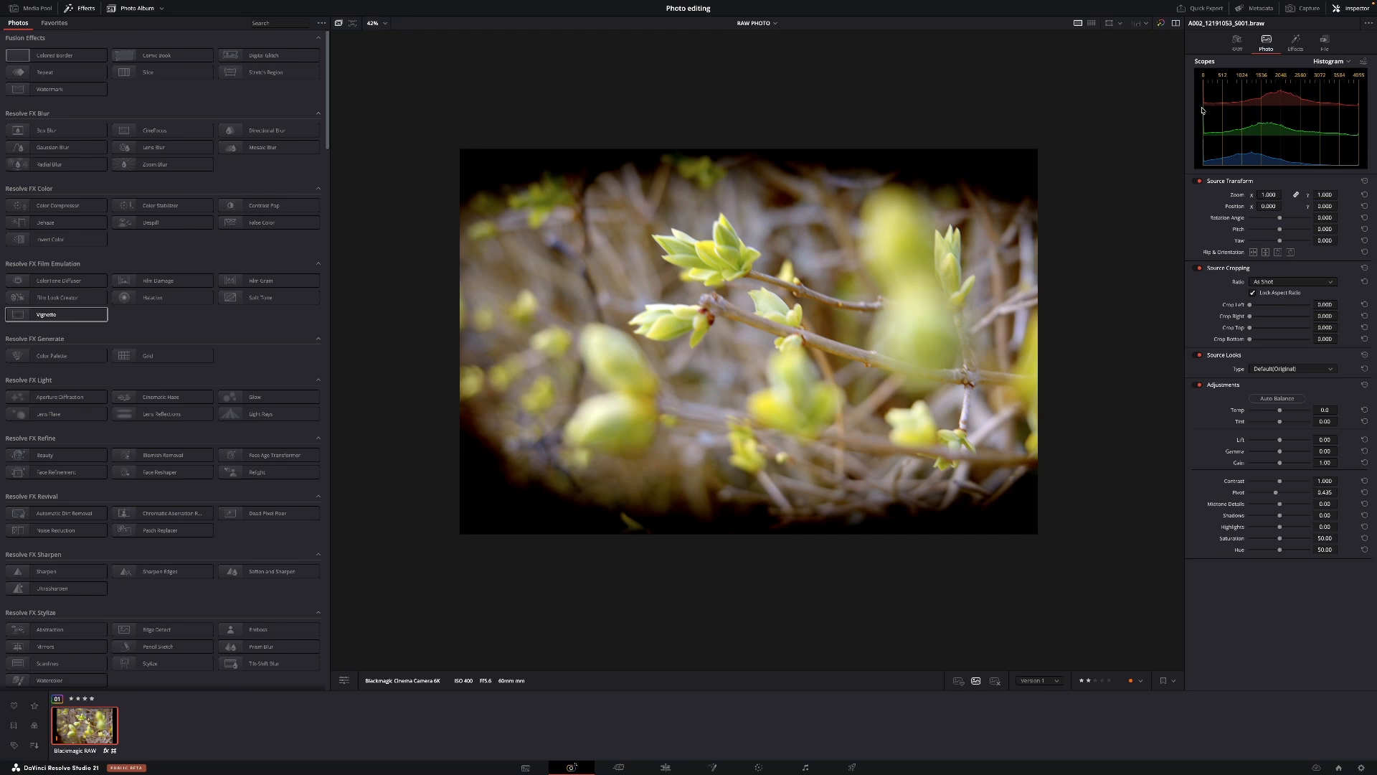
{"action": "left_click", "coordinate": [1345, 62]}
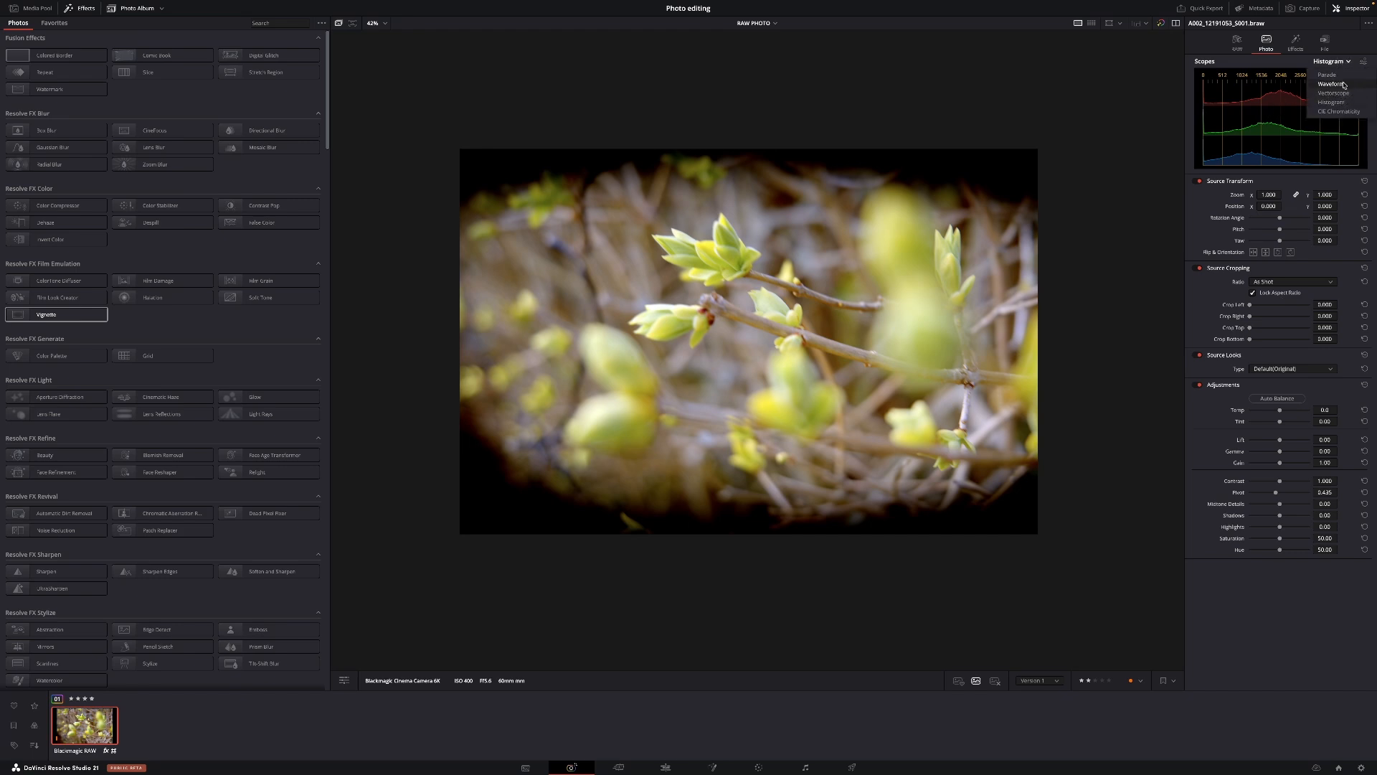
{"action": "left_click", "coordinate": [1343, 84]}
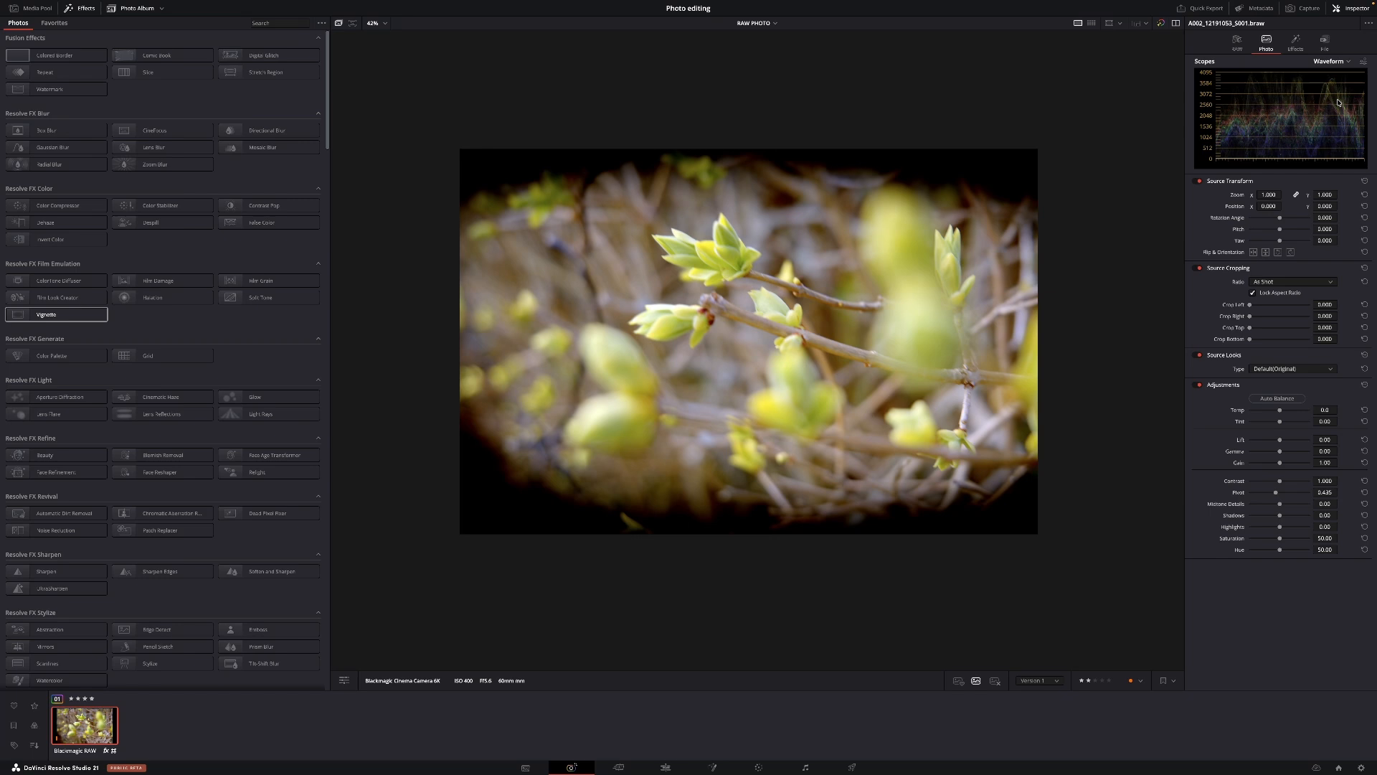
{"action": "left_click", "coordinate": [1348, 62]}
{"action": "left_click", "coordinate": [1336, 74]}
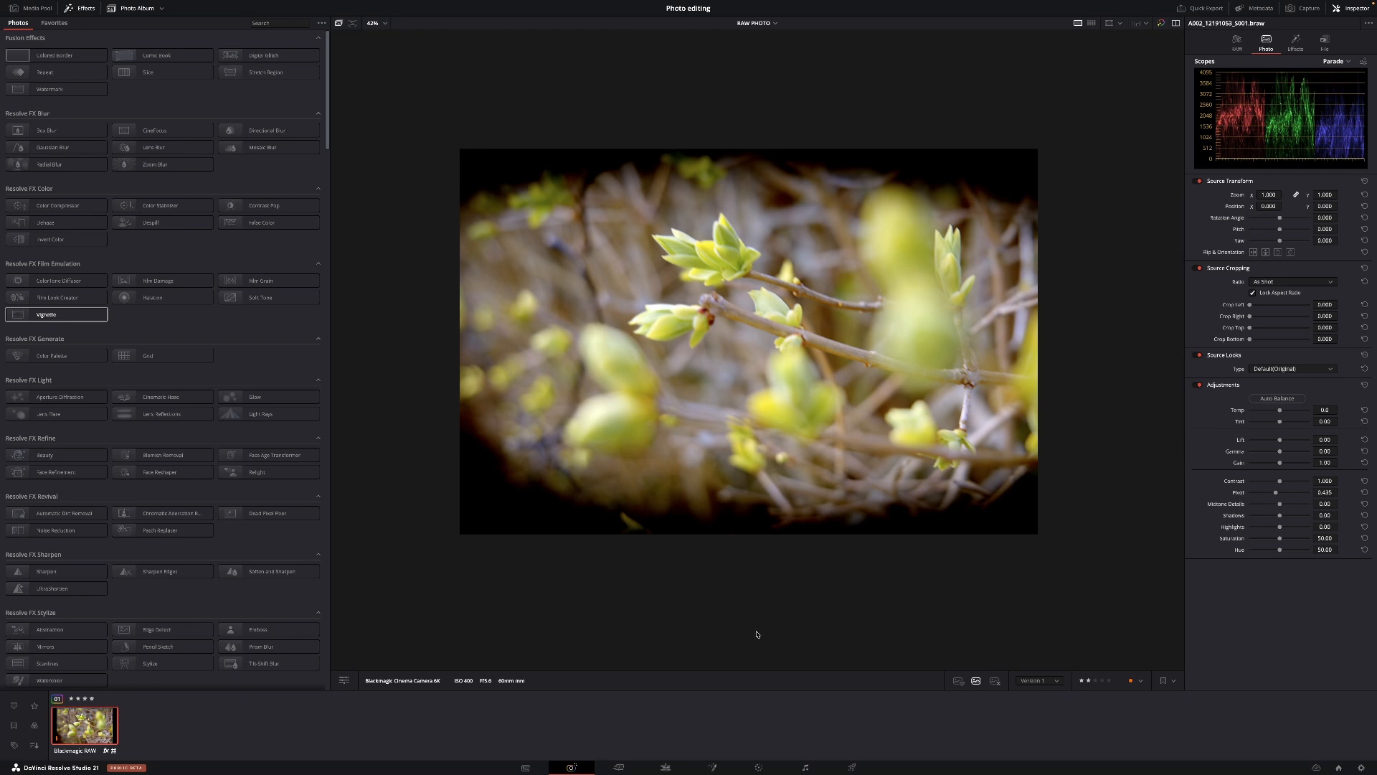
- Open the photo on the Color page and add a serial node after the first node
{"action": "left_click", "coordinate": [760, 764]}
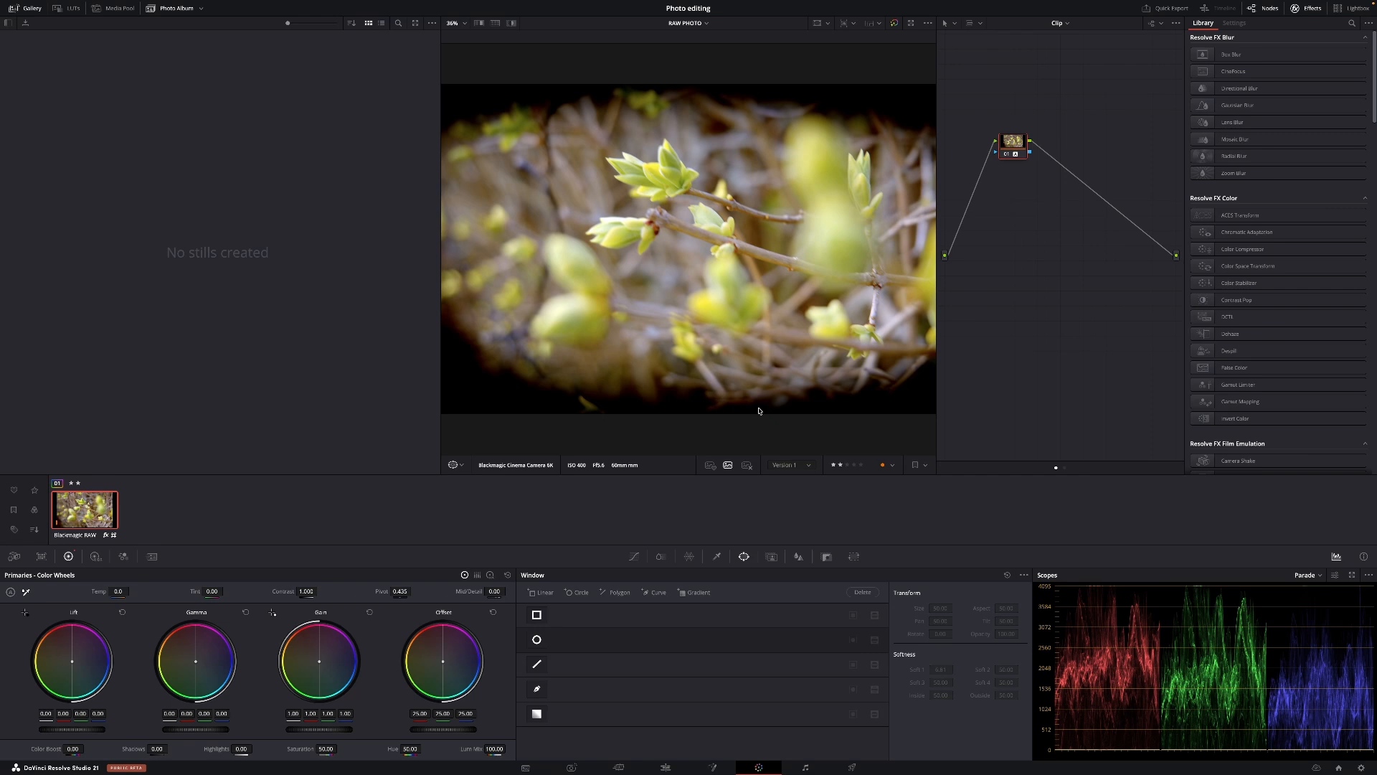
{"action": "key", "text": "alt+s"}
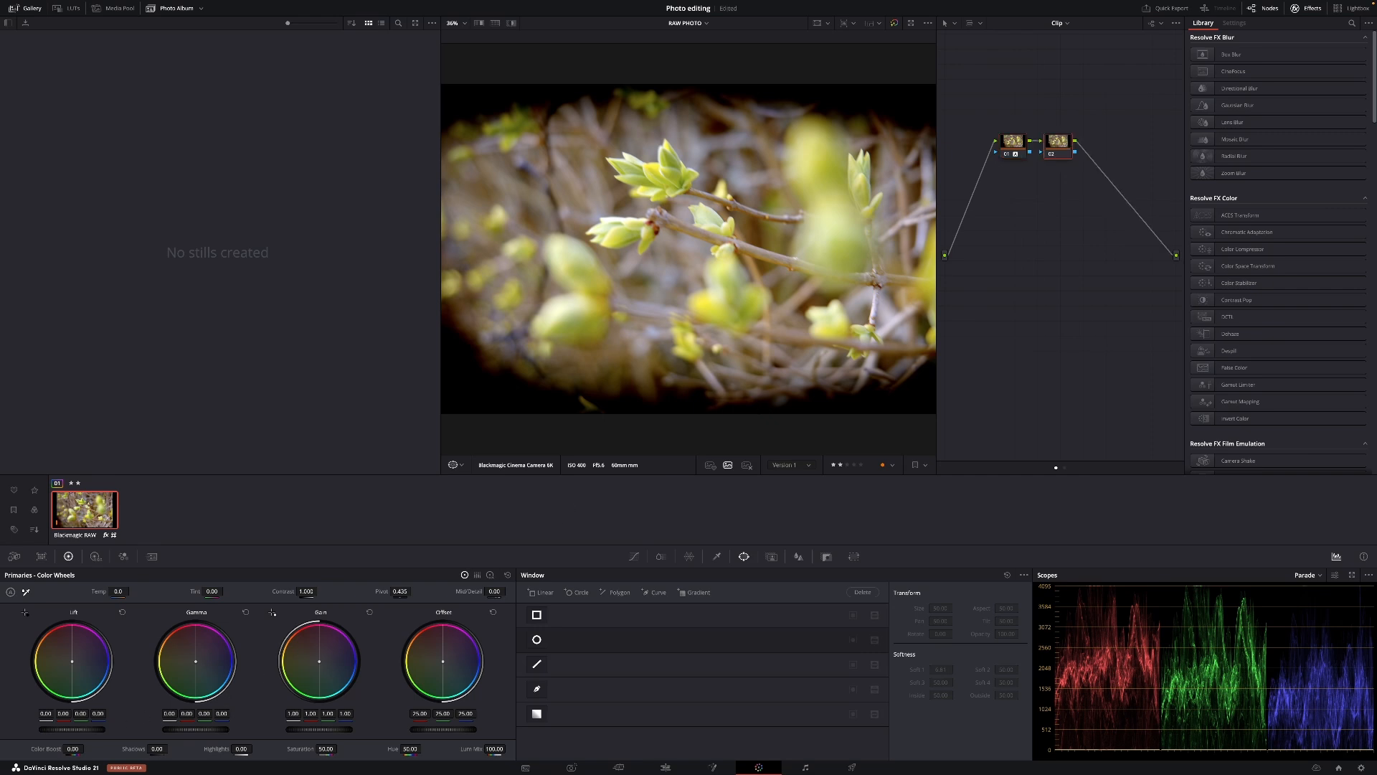
- Try a Color Boost of -24.00 on the second node and reset that node's grade
{"action": "left_click_drag", "start_coordinate": [73, 748], "coordinate": [37, 748]}
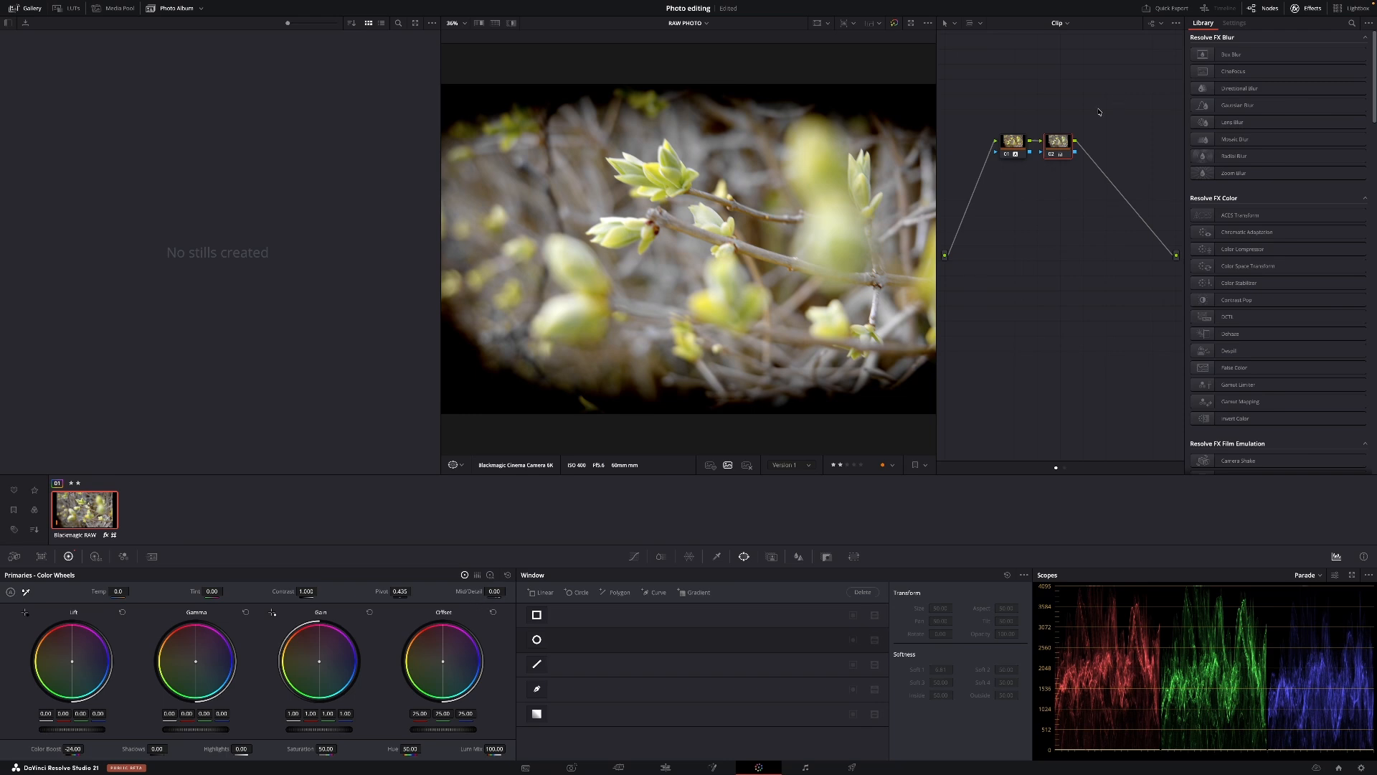
{"action": "right_click", "coordinate": [1060, 149]}
{"action": "left_click", "coordinate": [1070, 153]}
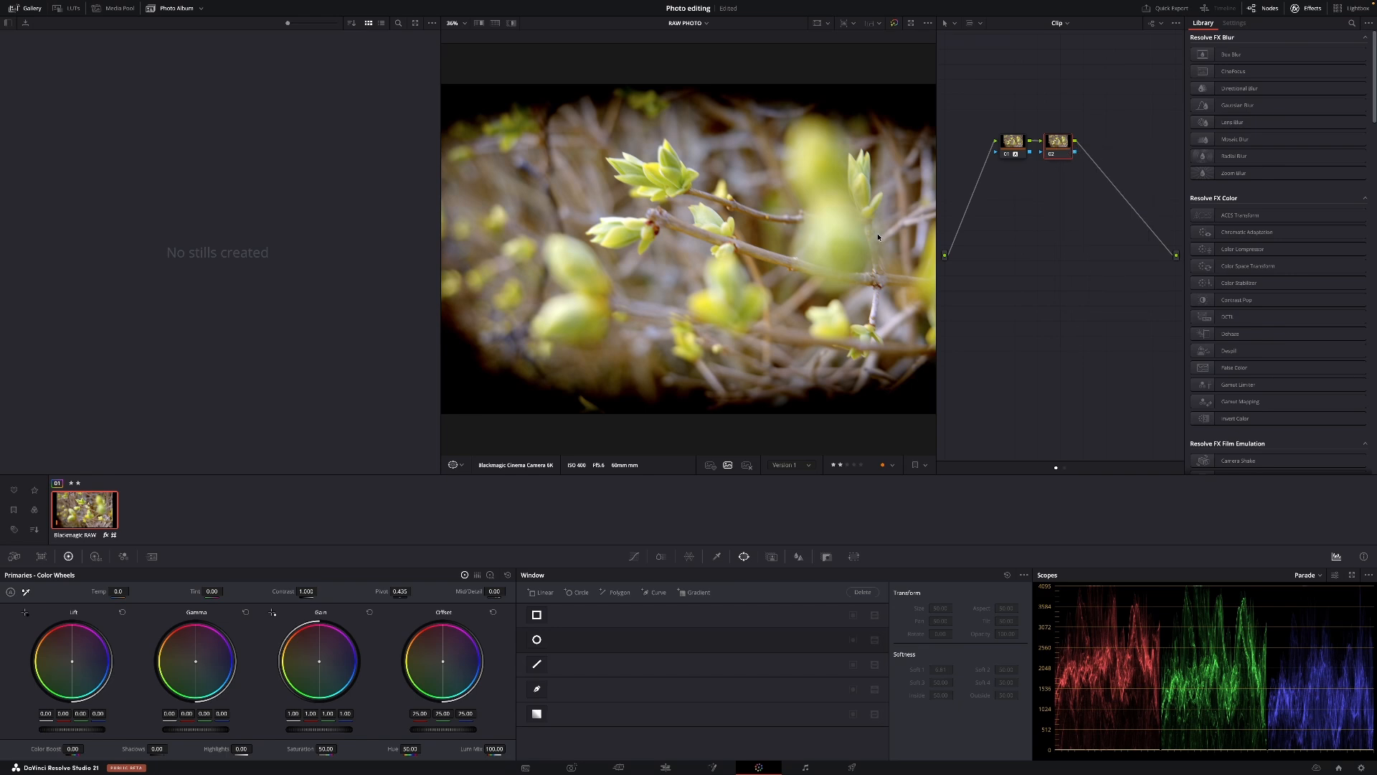
- Search the effects library for "ultra" and apply AI UltraSharpen to the second node
{"action": "left_click", "coordinate": [1352, 23]}
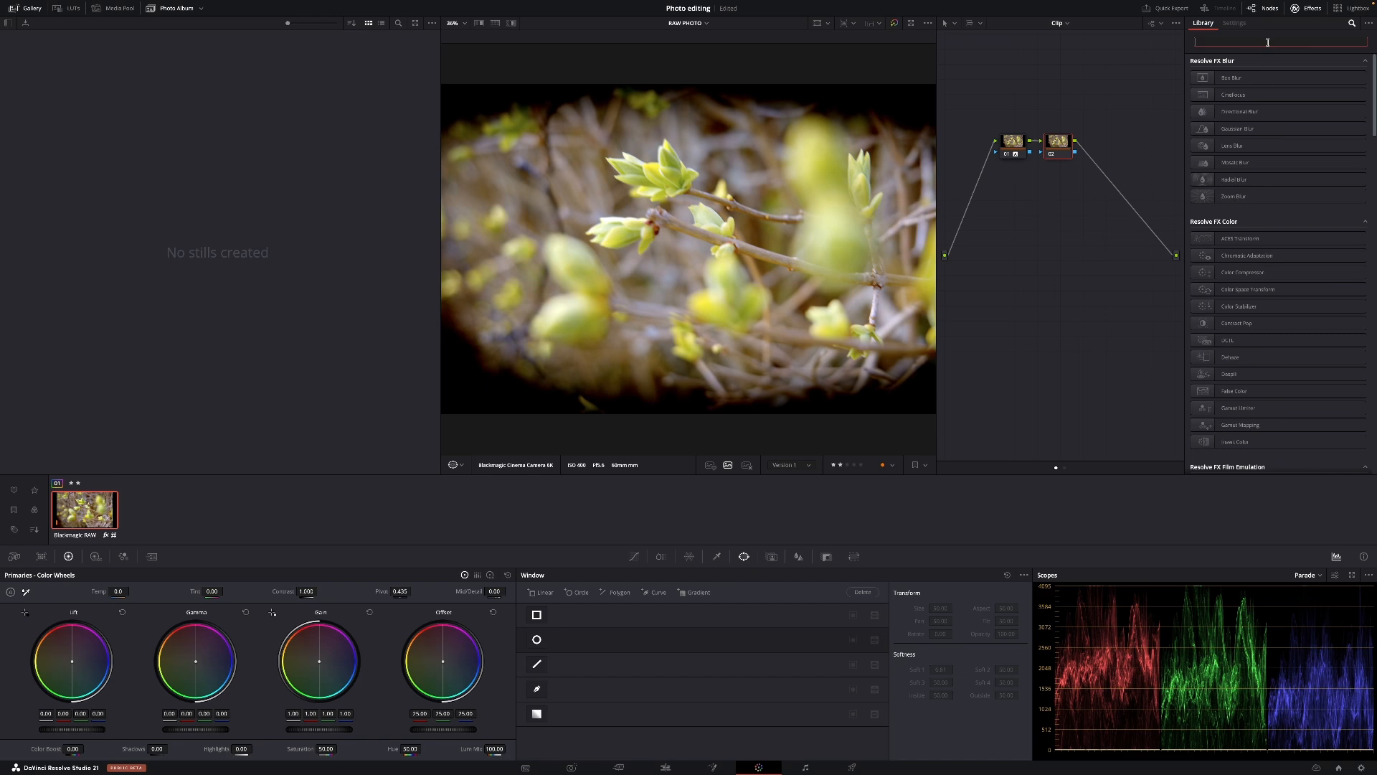
{"action": "type", "text": "ultra"}
{"action": "left_click_drag", "start_coordinate": [1235, 78], "coordinate": [1064, 151]}
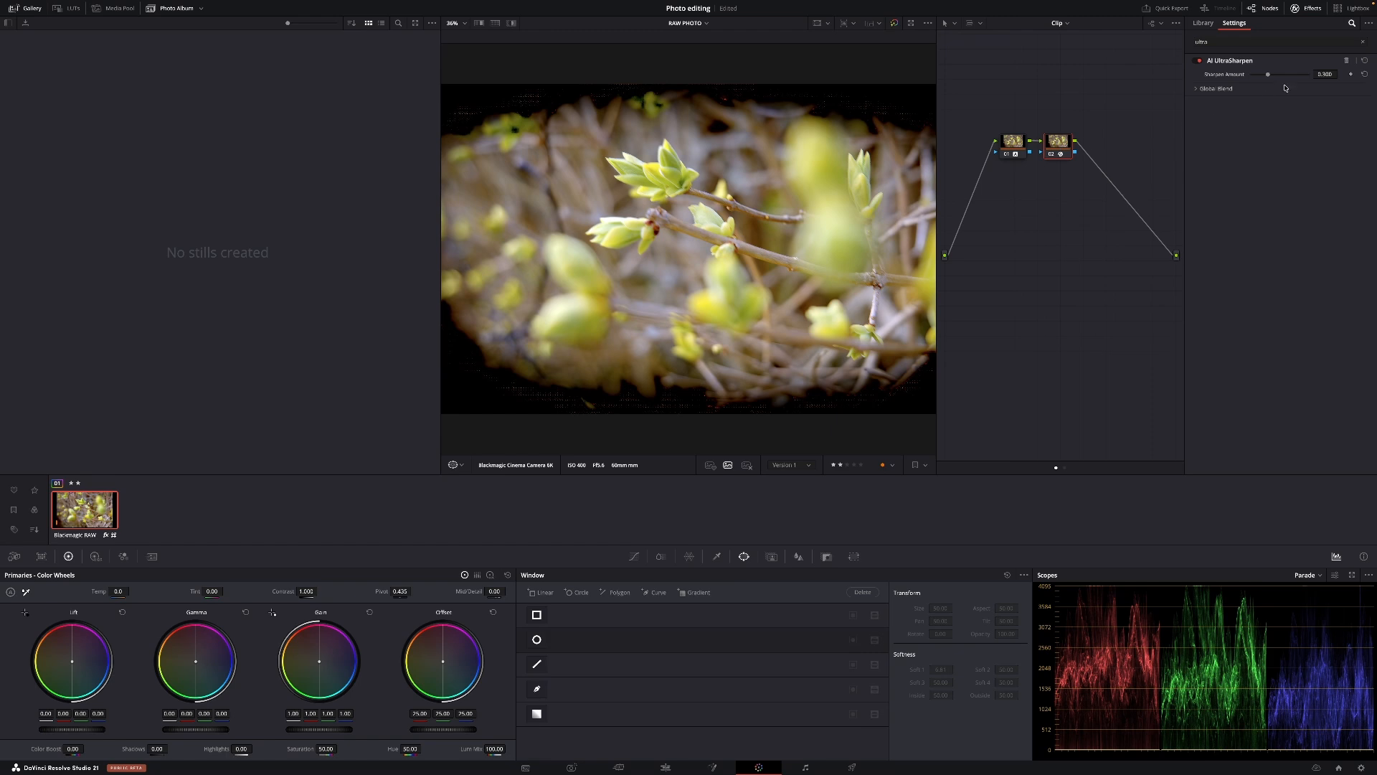
- Set the AI UltraSharpen sharpen amount to about 0.7 and compare the photo with the effect off and on
{"action": "left_click_drag", "start_coordinate": [1266, 77], "coordinate": [1293, 77]}
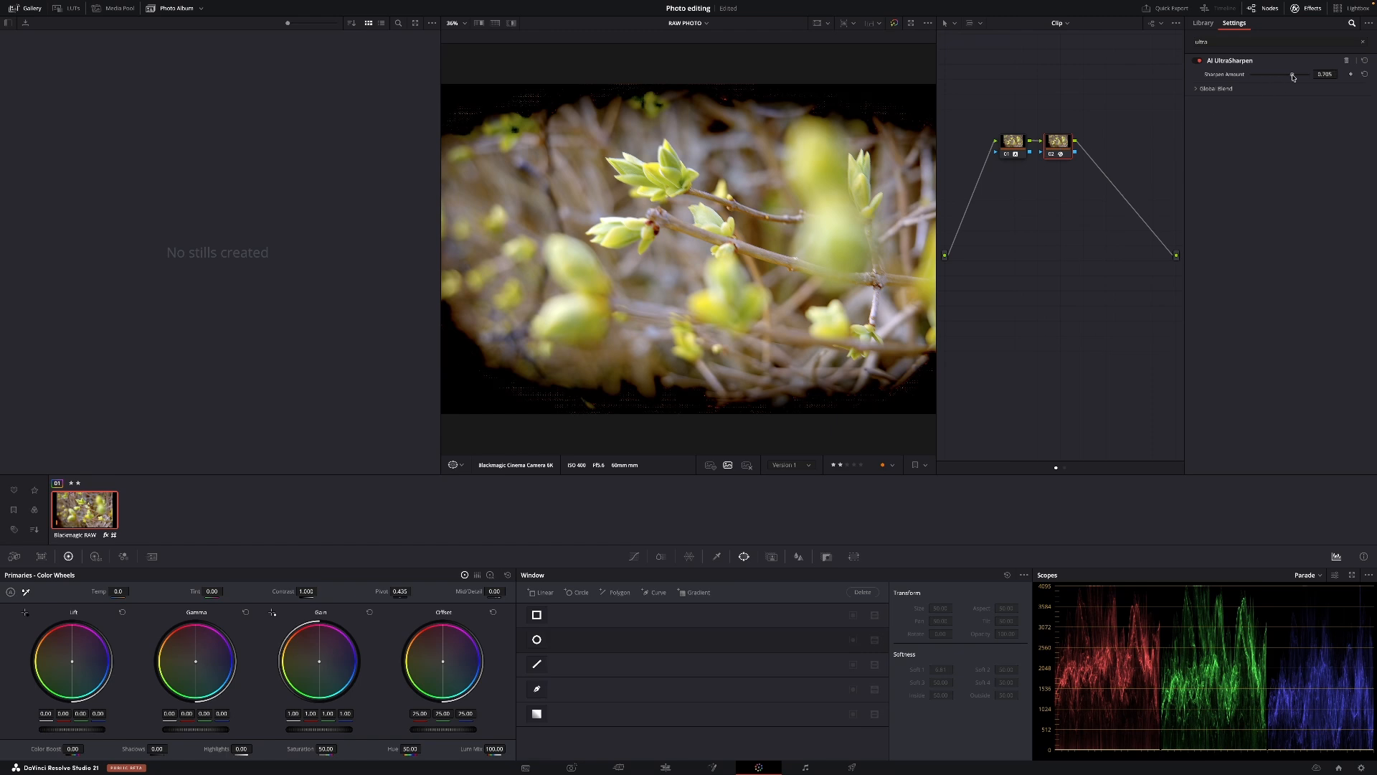
{"action": "left_click", "coordinate": [1197, 62]}
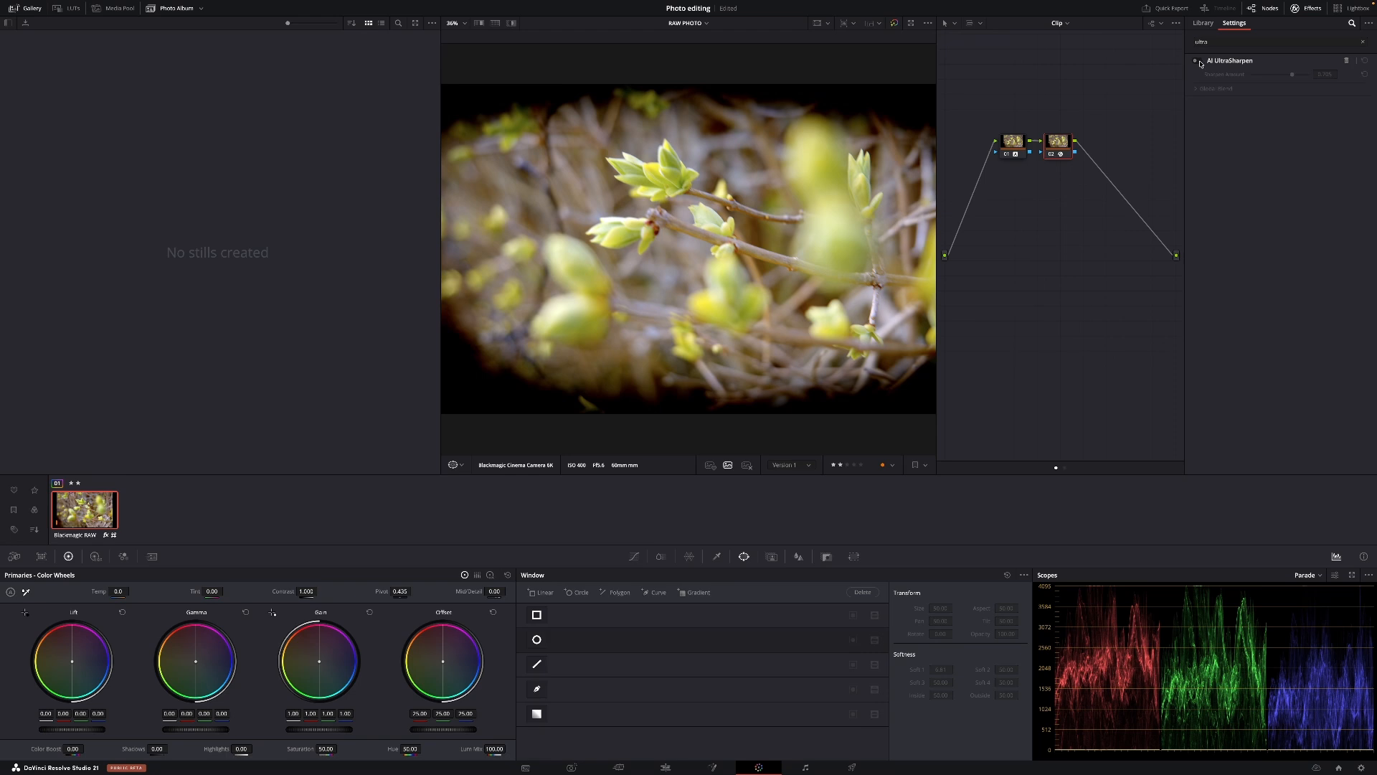
{"action": "left_click", "coordinate": [1199, 61]}
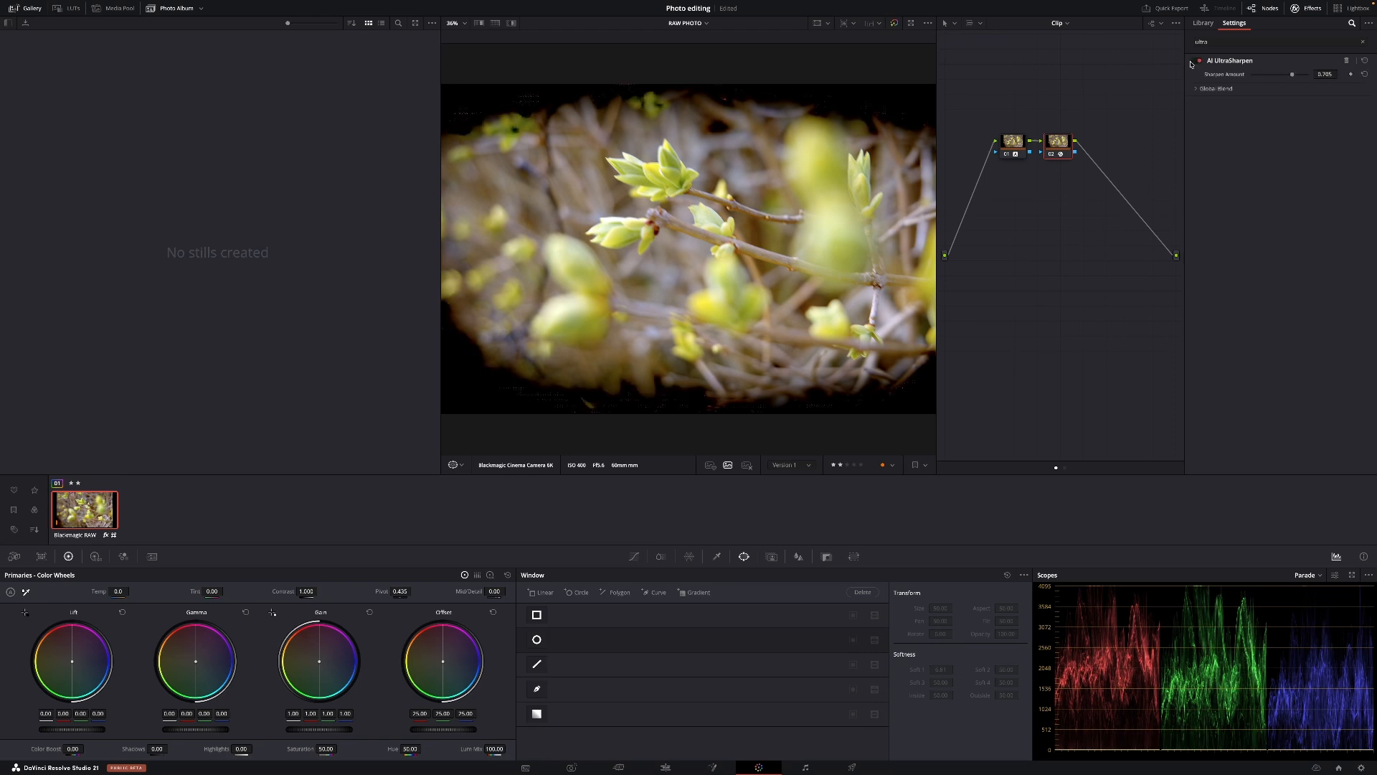
- Lower the AI UltraSharpen sharpen amount on the second node to about 0.16 and toggle the effect to compare the photo
{"action": "left_click_drag", "start_coordinate": [1292, 75], "coordinate": [1260, 78]}
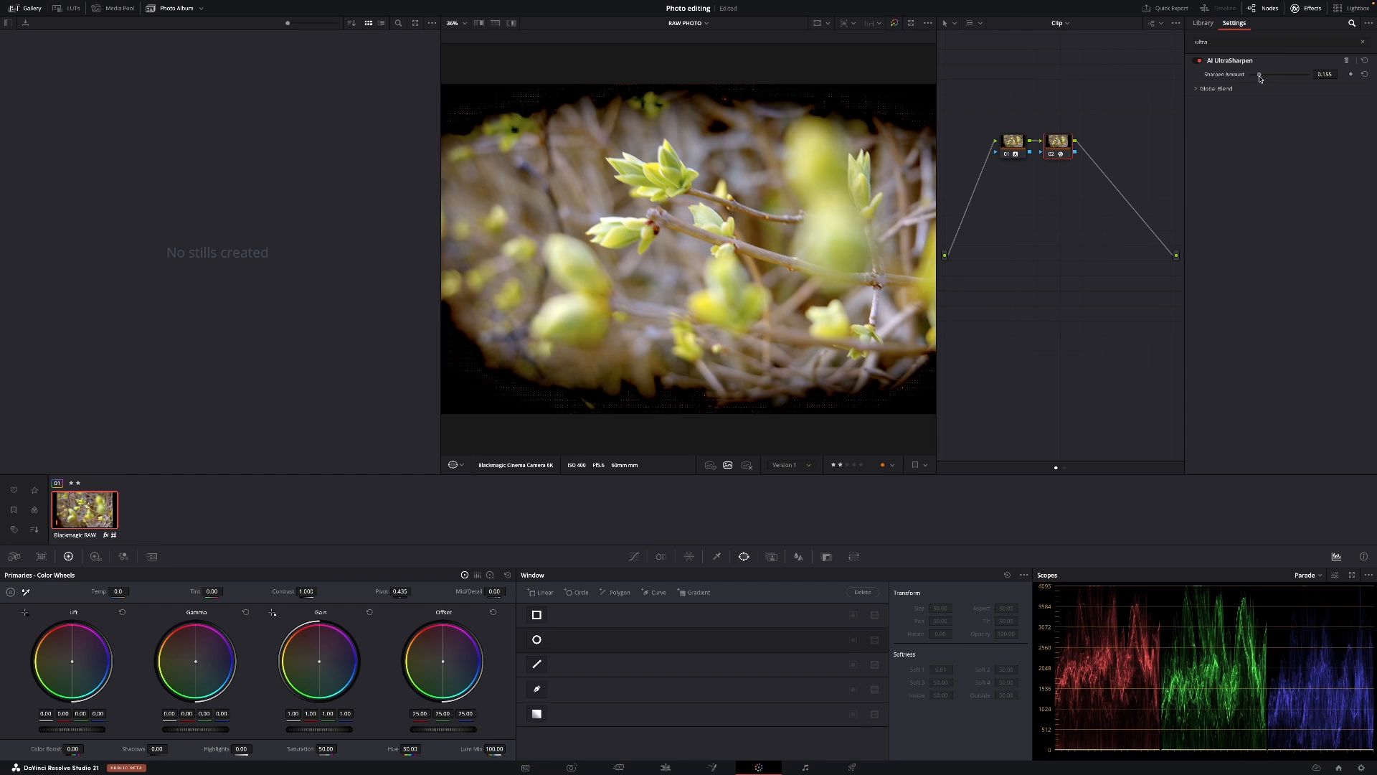
{"action": "left_click", "coordinate": [1200, 61]}
- Turn off the Vignette effect in the photo's effect settings on the Photo page and return to the Color page
{"action": "left_click", "coordinate": [572, 766]}
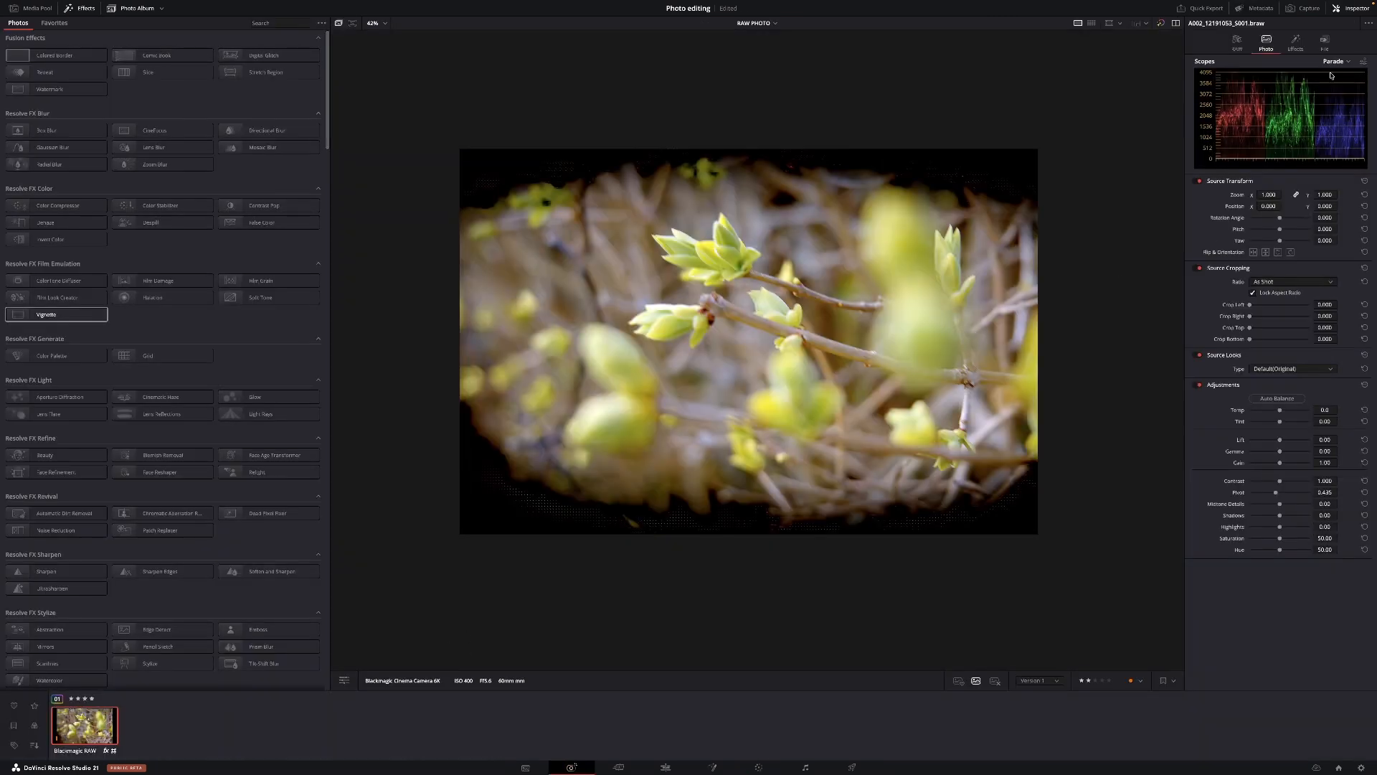
{"action": "left_click", "coordinate": [1294, 45]}
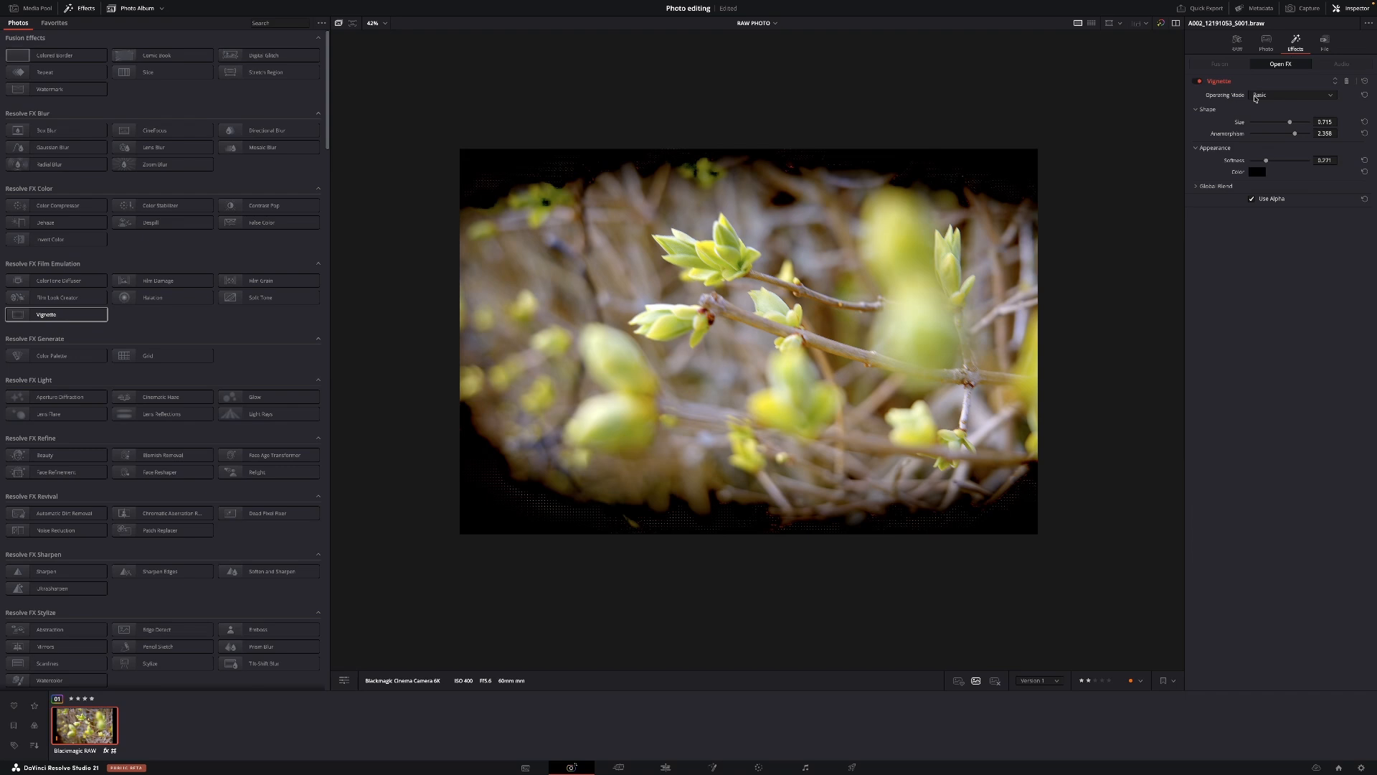
{"action": "left_click", "coordinate": [1198, 81]}
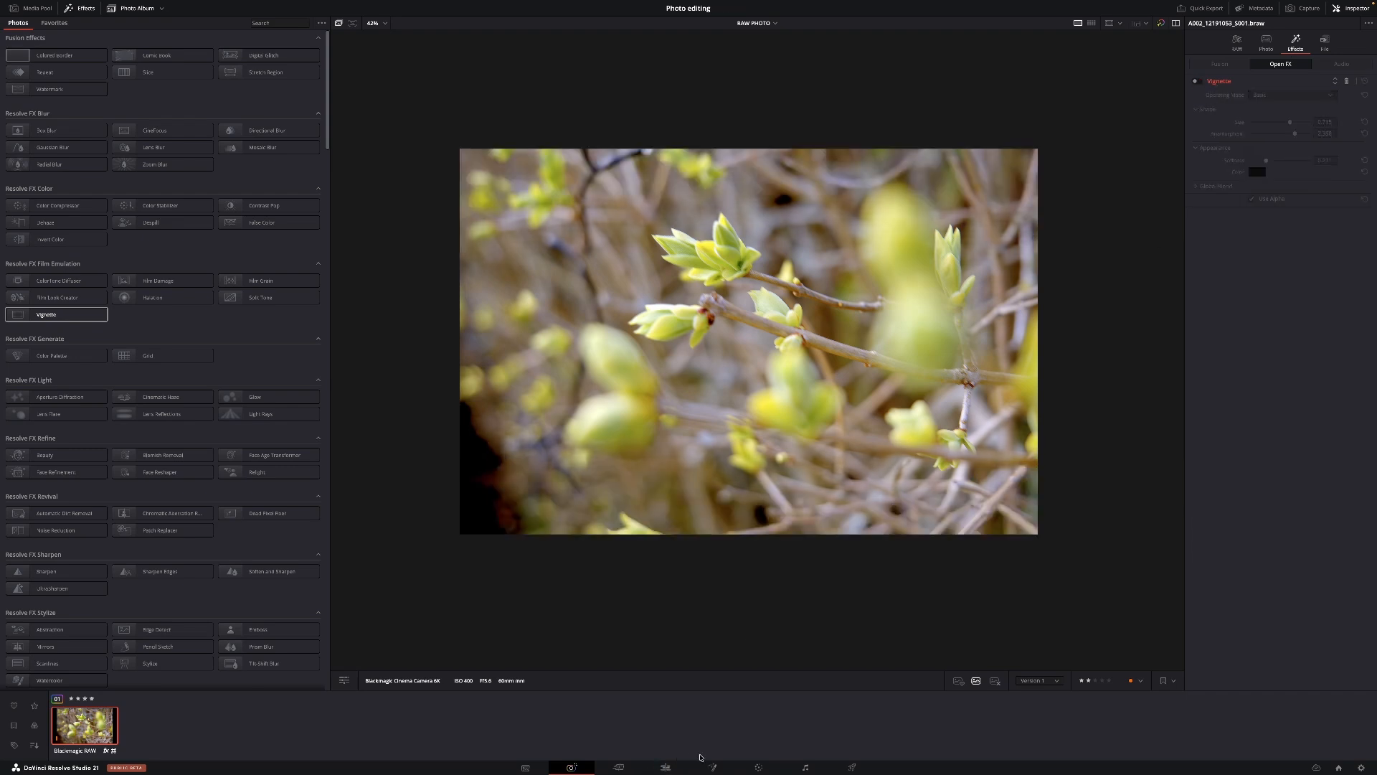
{"action": "left_click", "coordinate": [758, 766]}
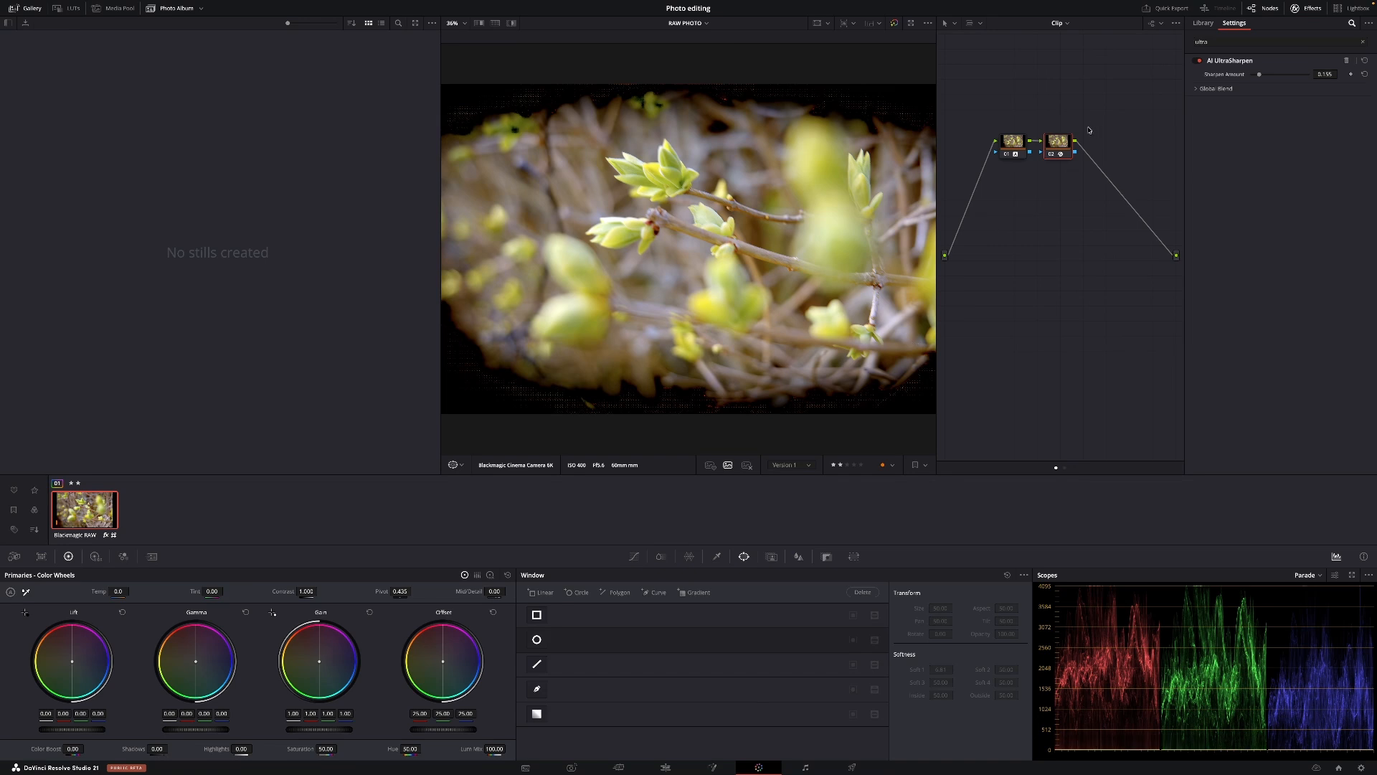
- Search the effects library for "vi", apply Vignette to the second node, and select the first node
{"action": "left_click", "coordinate": [1203, 23]}
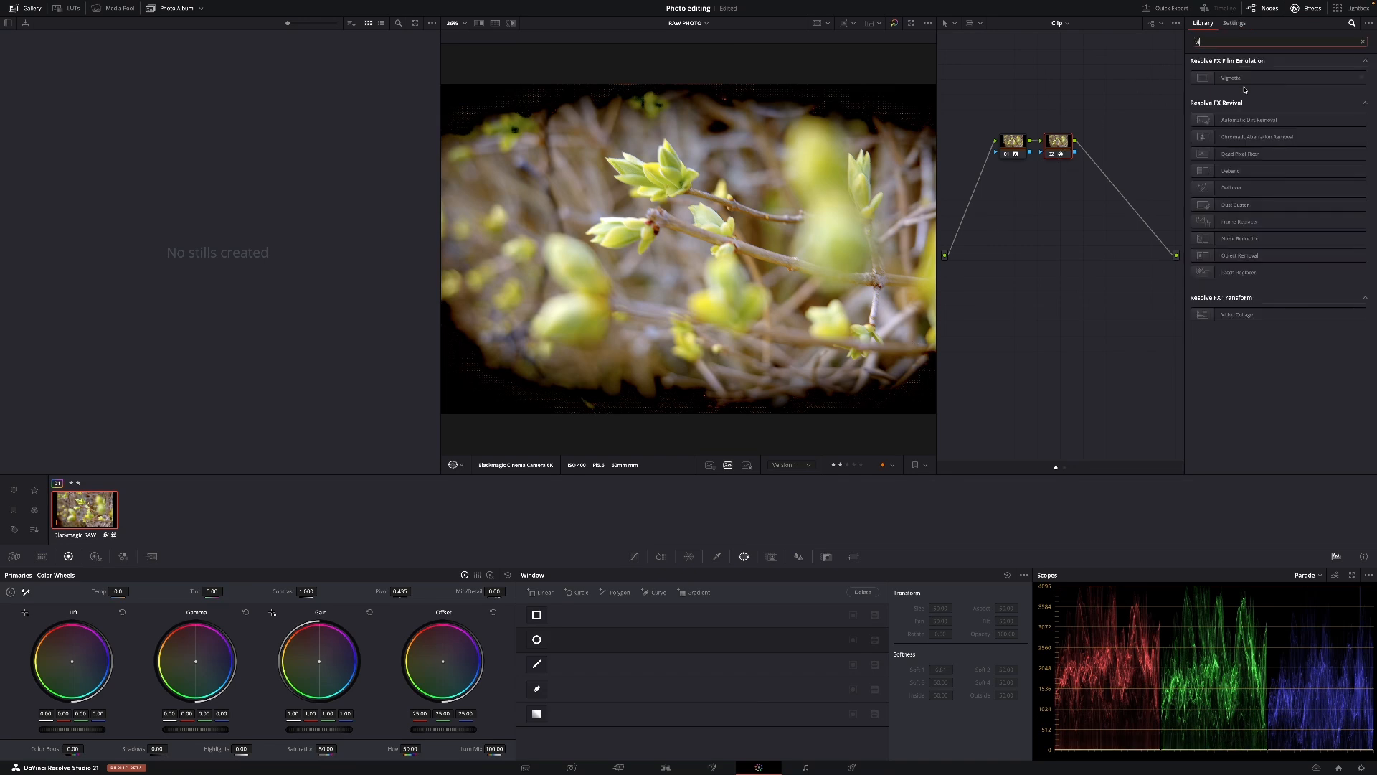
{"action": "left_click_drag", "start_coordinate": [1231, 77], "coordinate": [1065, 145]}
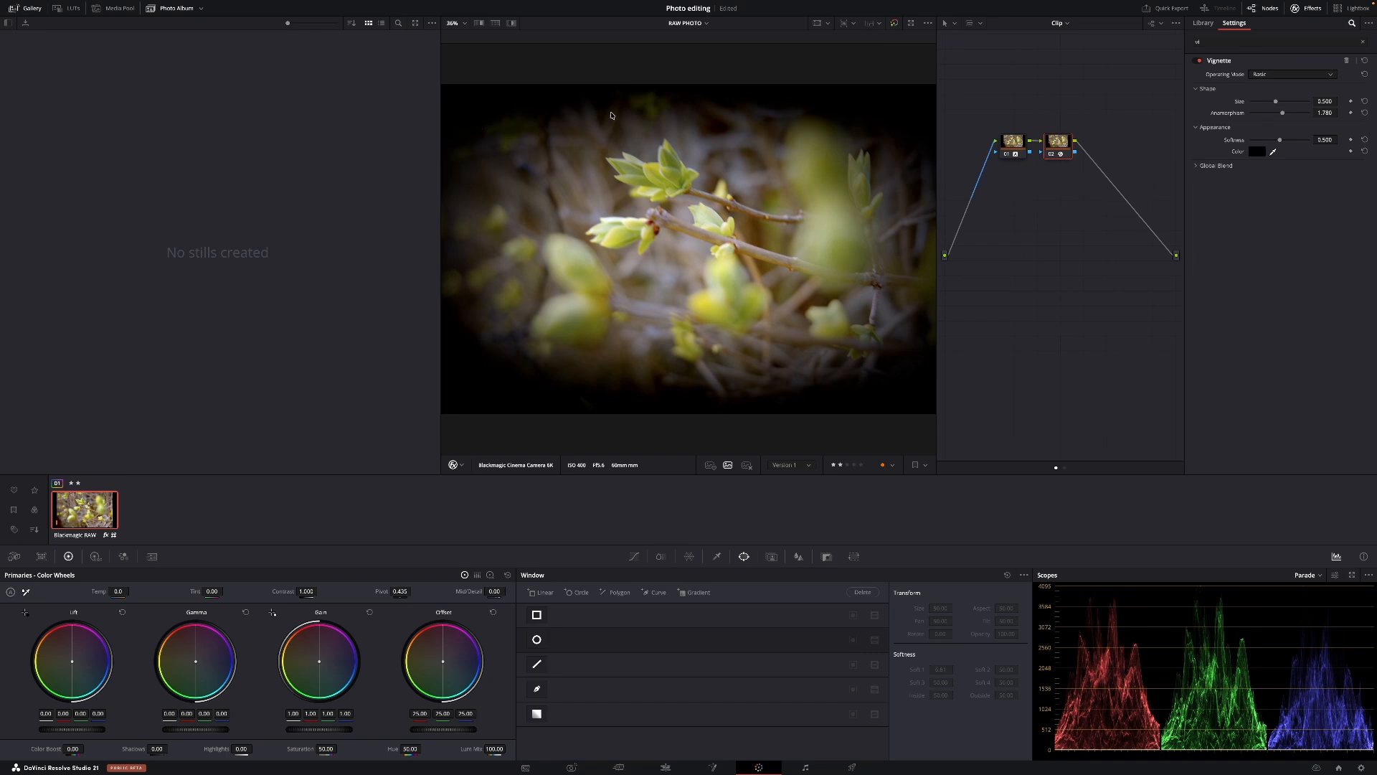
{"action": "left_click", "coordinate": [1028, 144]}
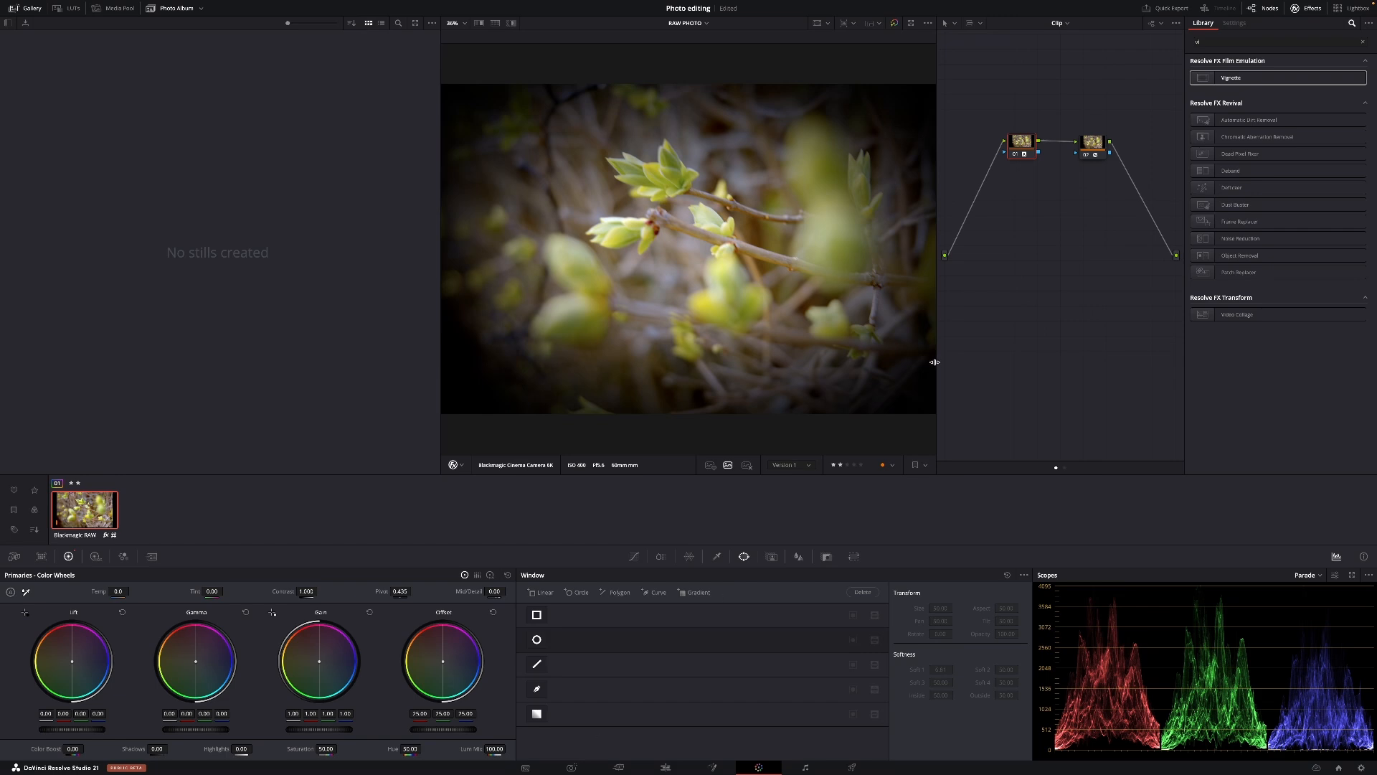
- Open the Quick Export settings for the edited photo
{"action": "left_click", "coordinate": [1147, 8]}
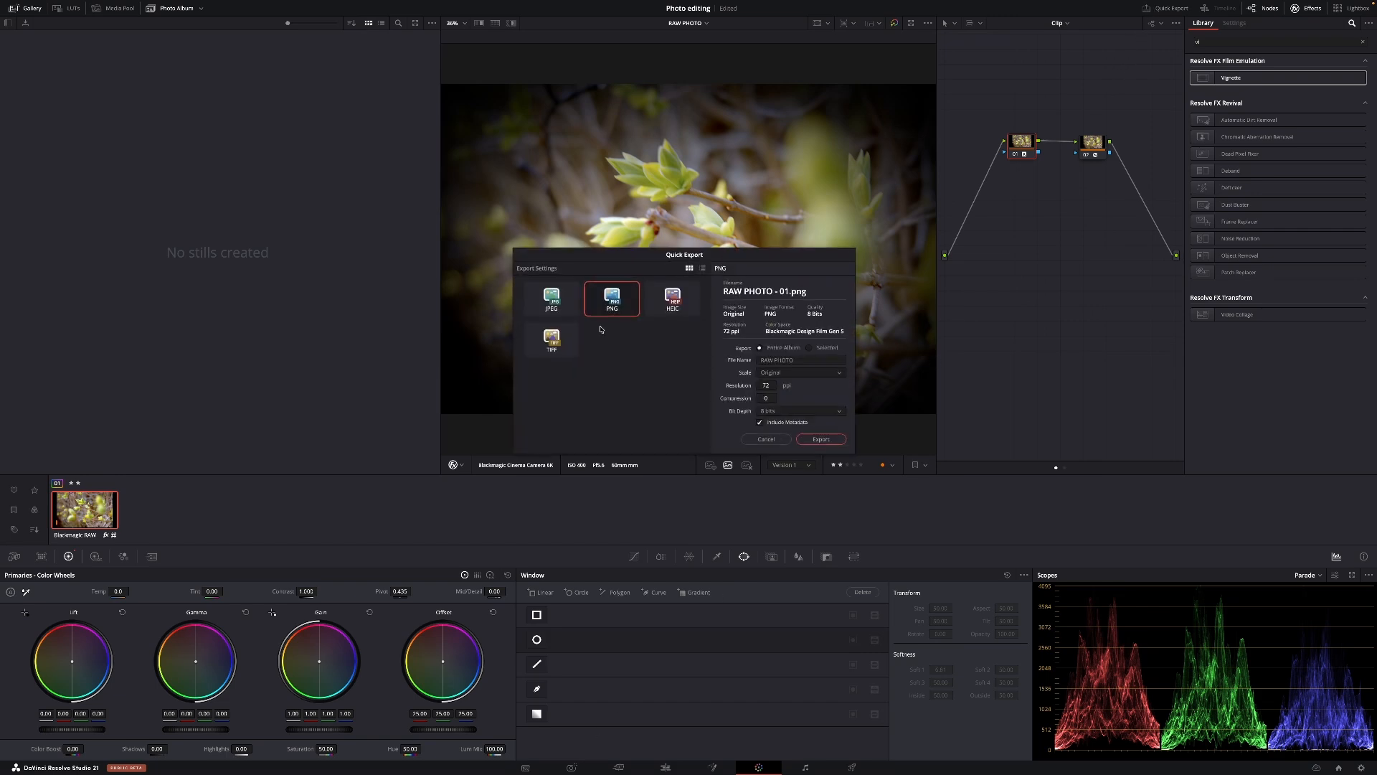